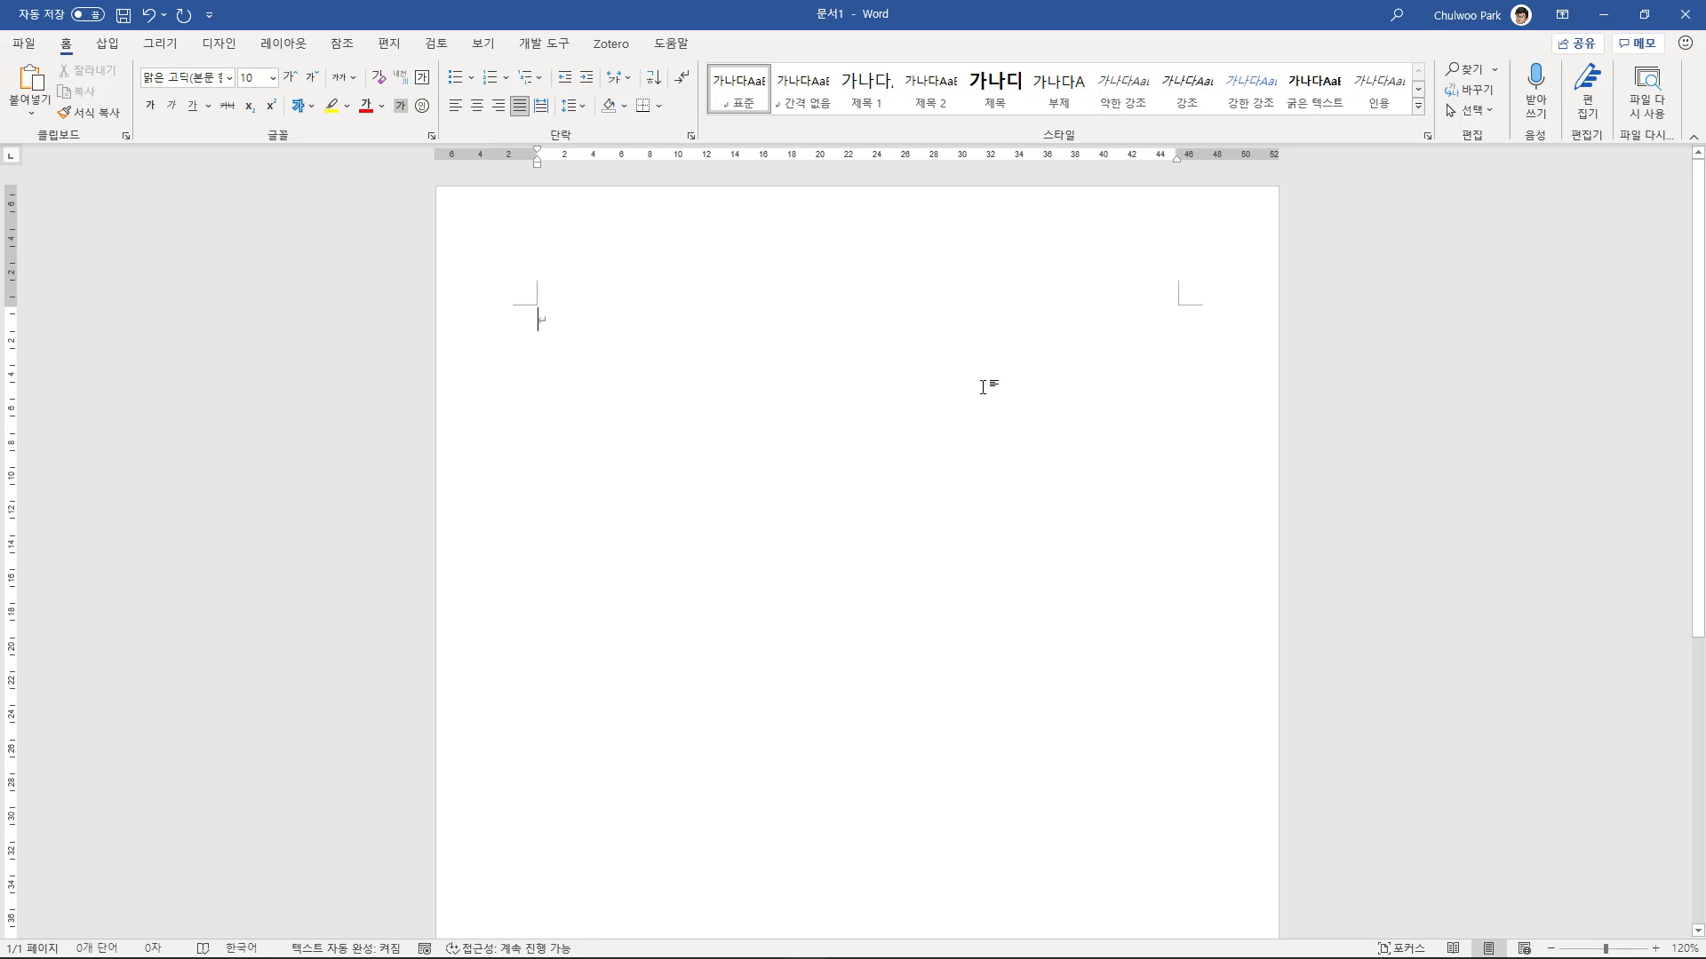
# - Start dictation and dictate two Korean test remarks, followed by the Wikipedia description of 서울특별시, as separate paragraphs
pyautogui.click(1534, 105)
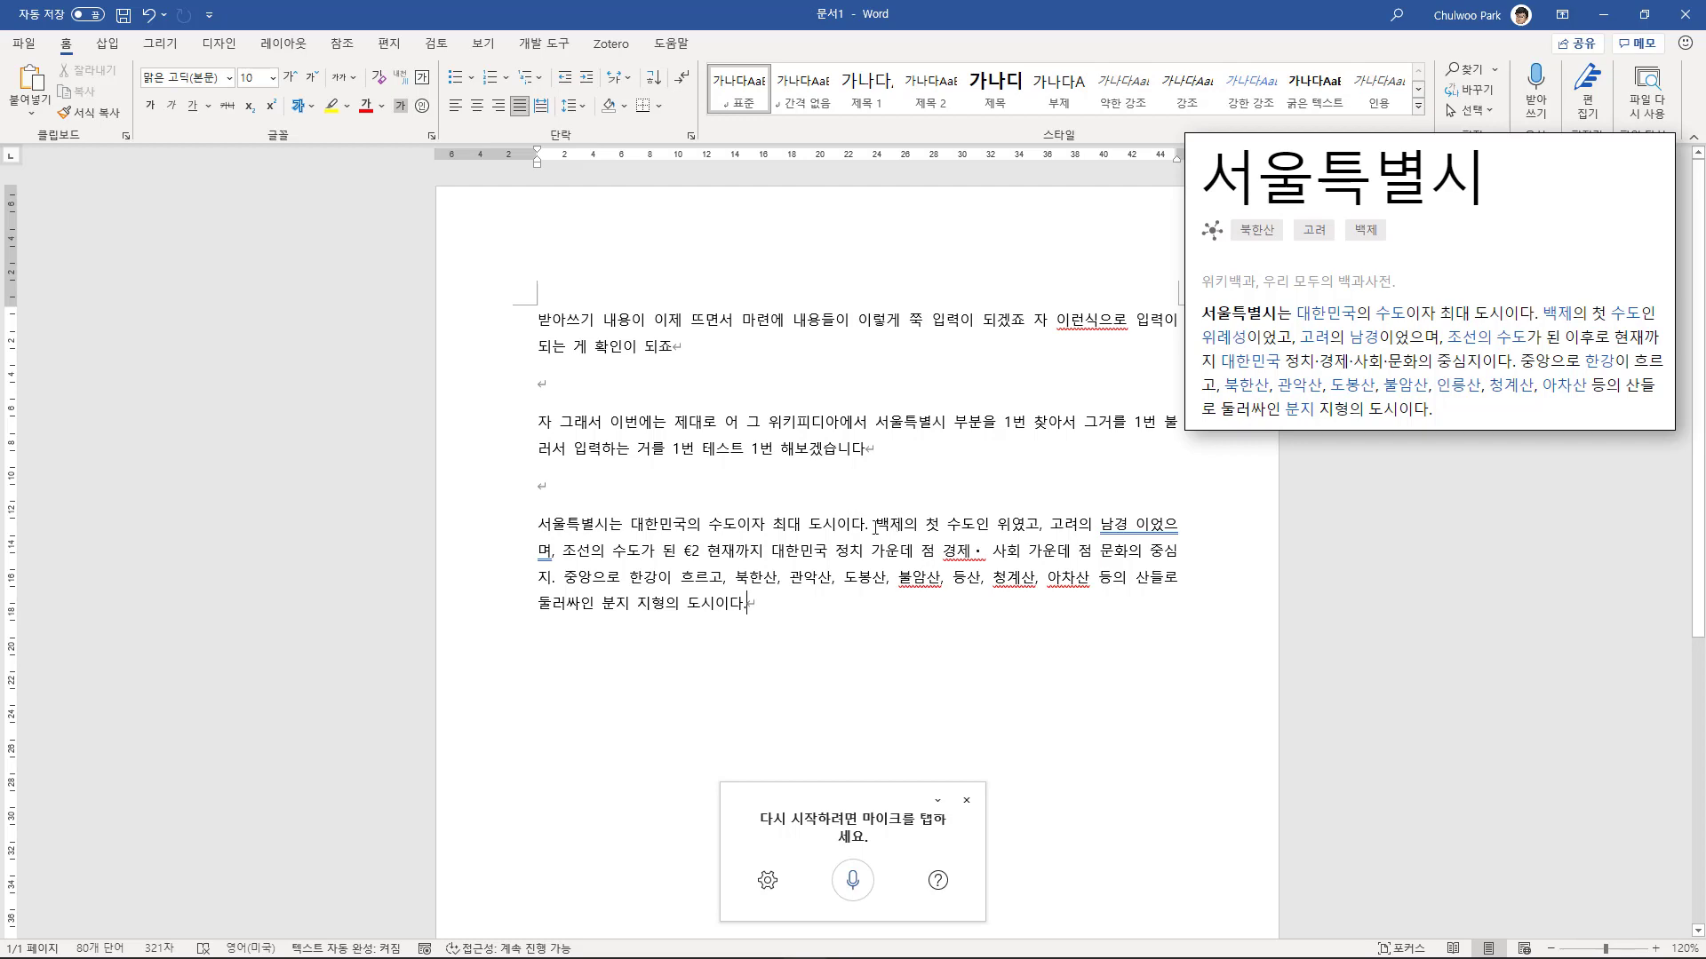
# - Compare the dictated Seoul paragraph with the source text, examining the capital, Goryeo and middle-dot passages for recognition errors
pyautogui.moveTo(874, 524); pyautogui.dragTo(904, 524)
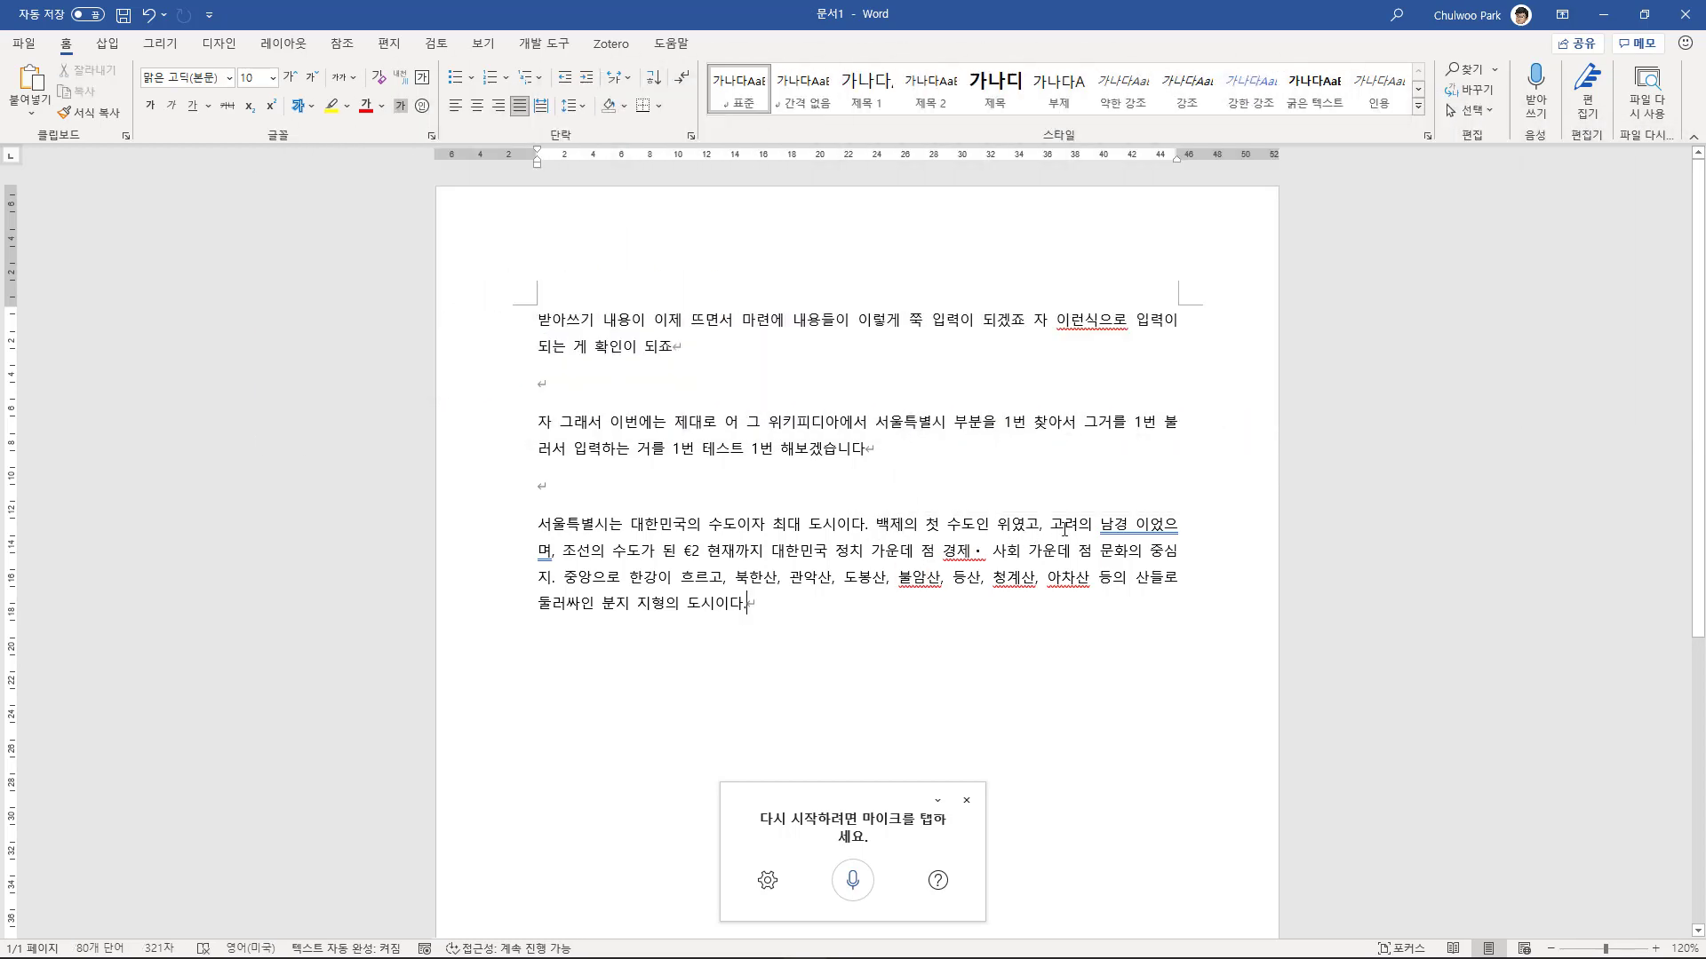
pyautogui.moveTo(1099, 525); pyautogui.dragTo(1143, 528)
pyautogui.doubleClick(1040, 551)
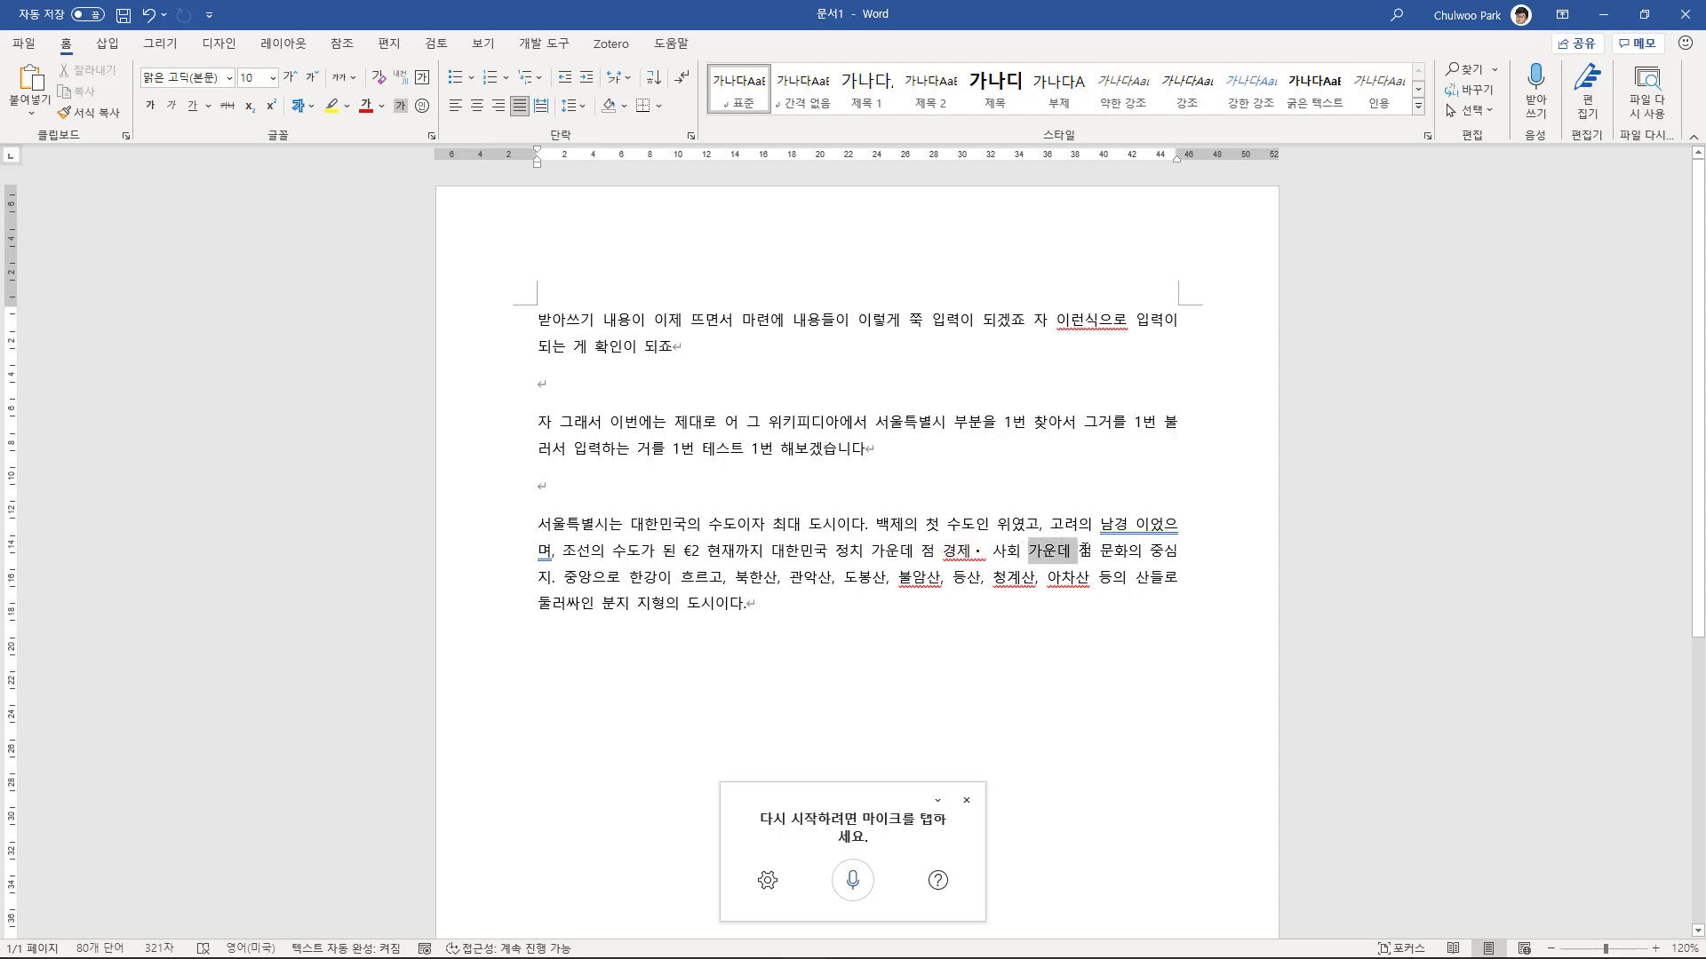
pyautogui.doubleClick(879, 553)
# - Continue dictating below the Seoul paragraph with 안녕하세요. and an explanation of line breaks, starting new paragraphs between the remarks
pyautogui.click(838, 602)
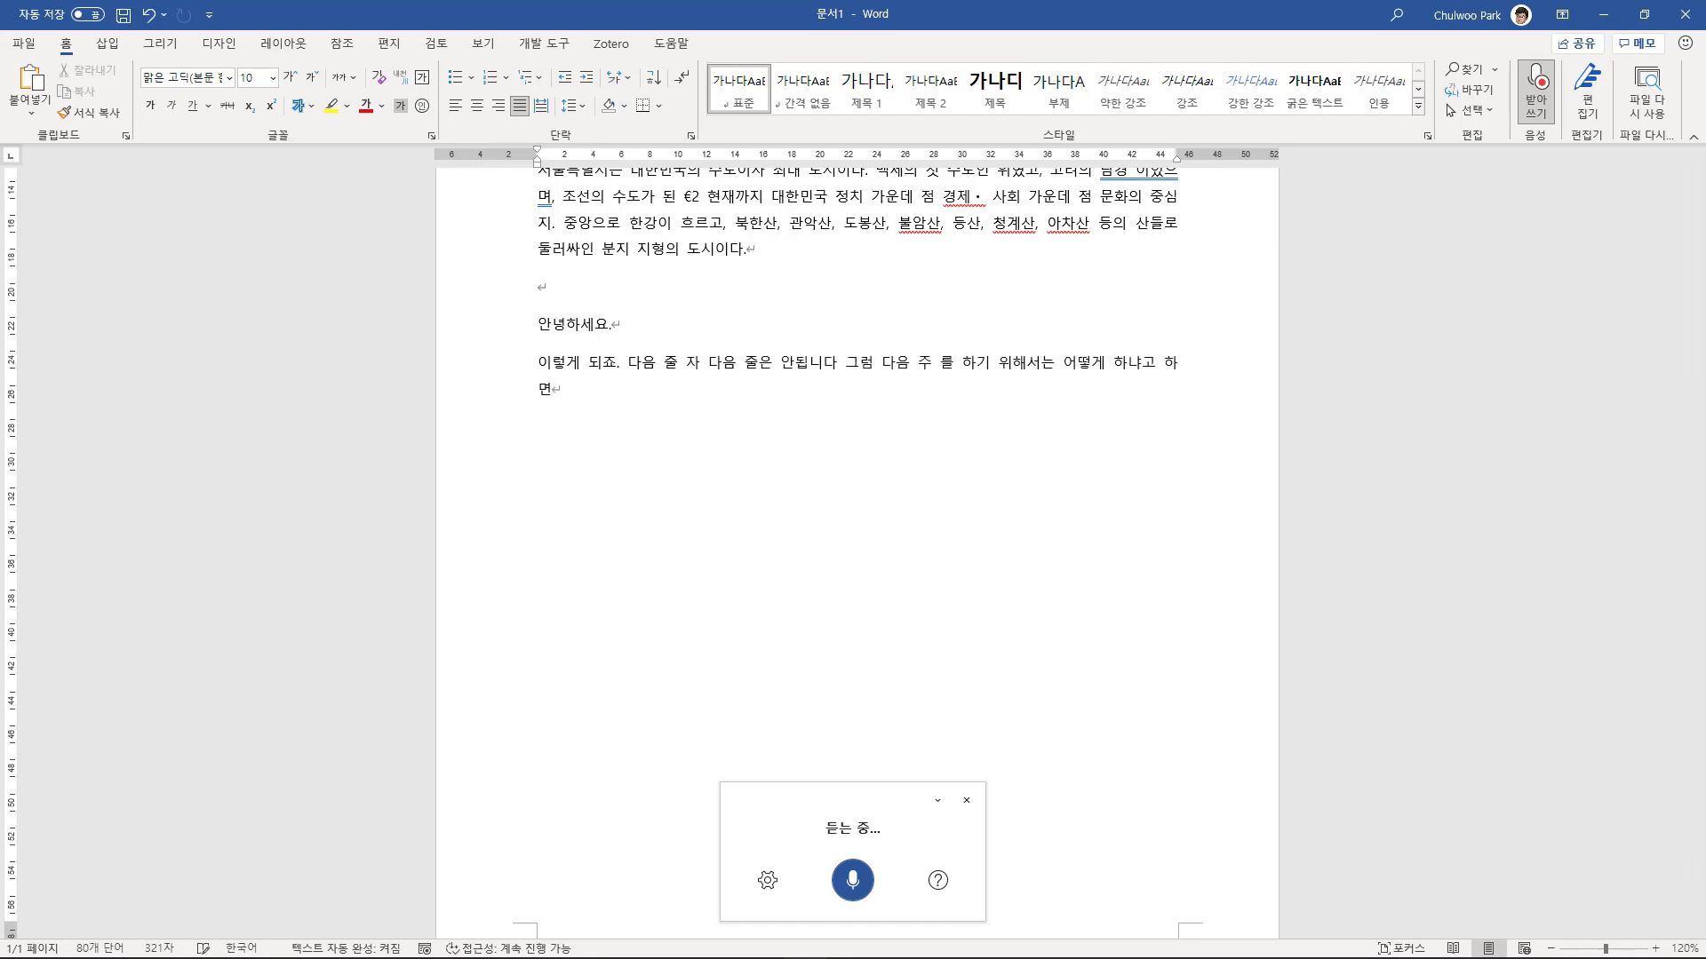
pyautogui.press('Return')
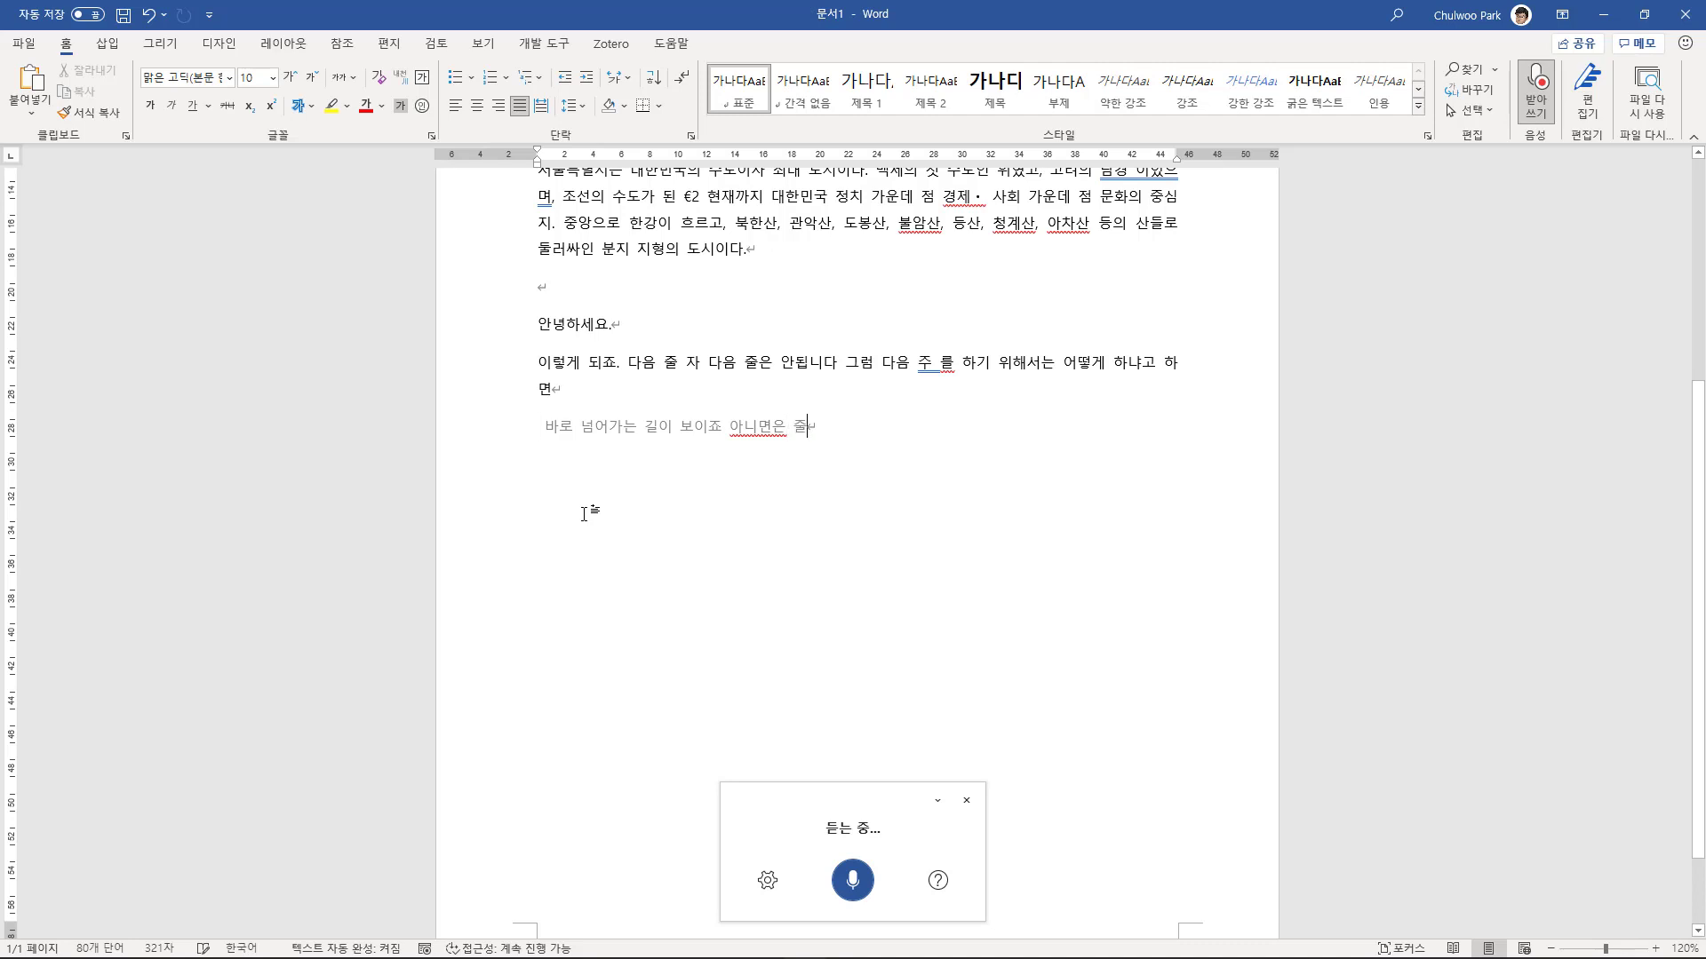
pyautogui.press('Return')
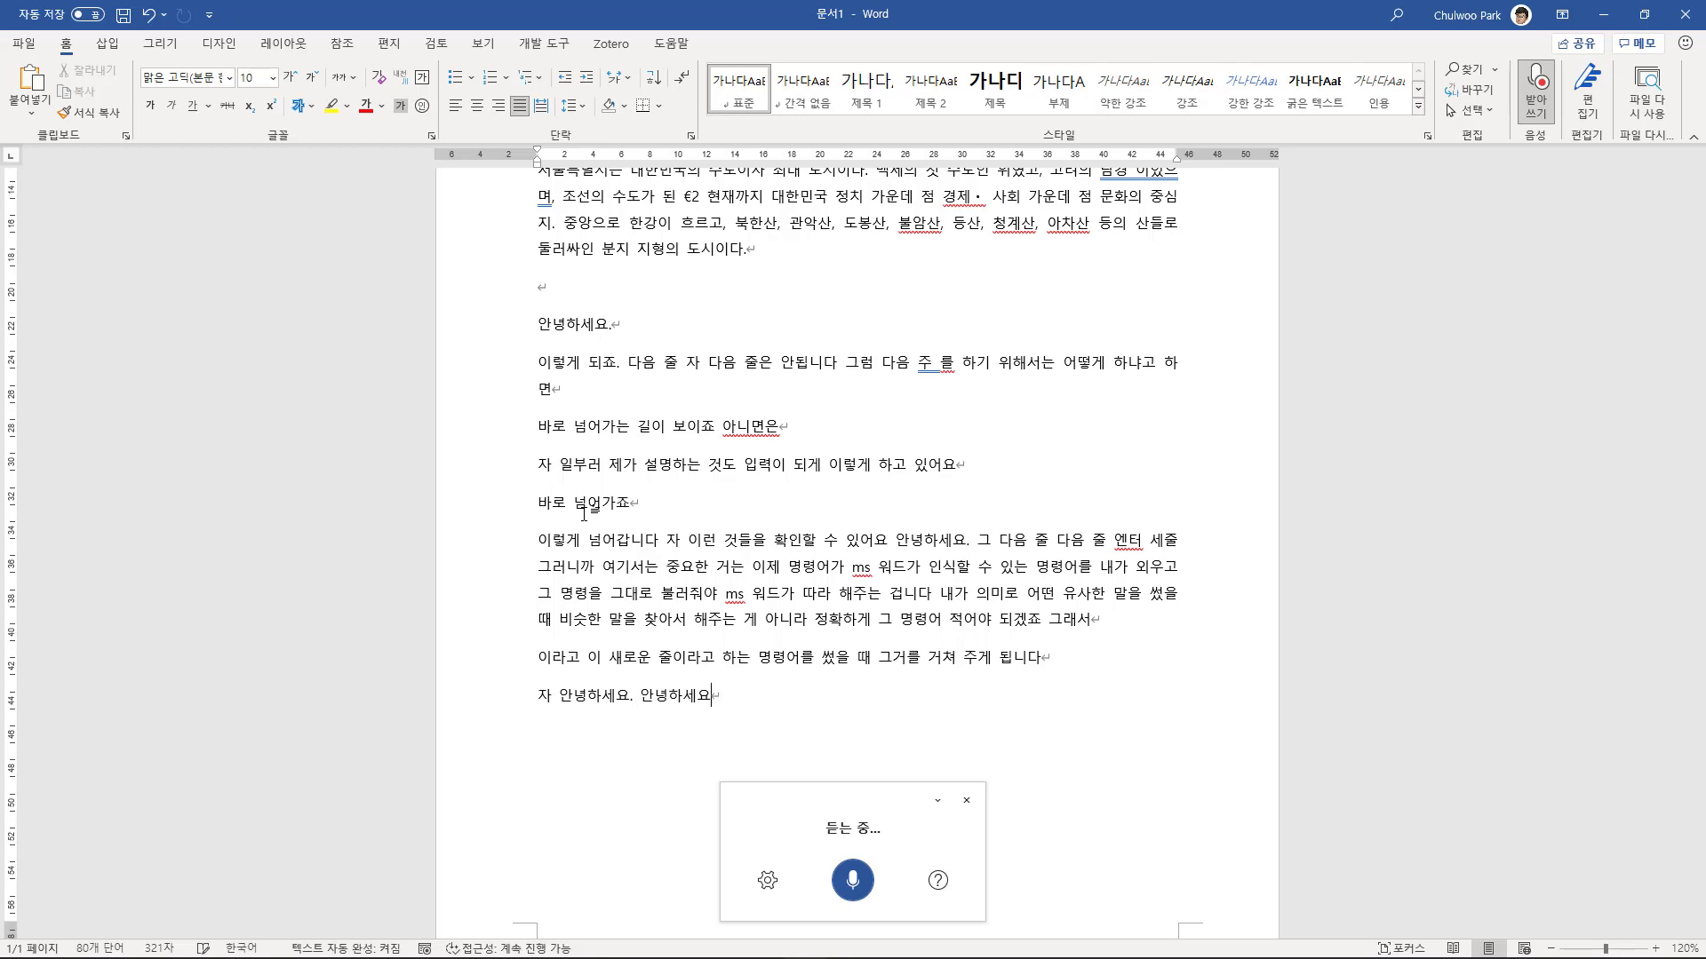
# - Dictate punctuation examples from the first empty line of the blank page, covering quotation marks, middle dot, ellipsis, tilde, slash, hyphen and dash
pyautogui.scroll(2, 584, 513)
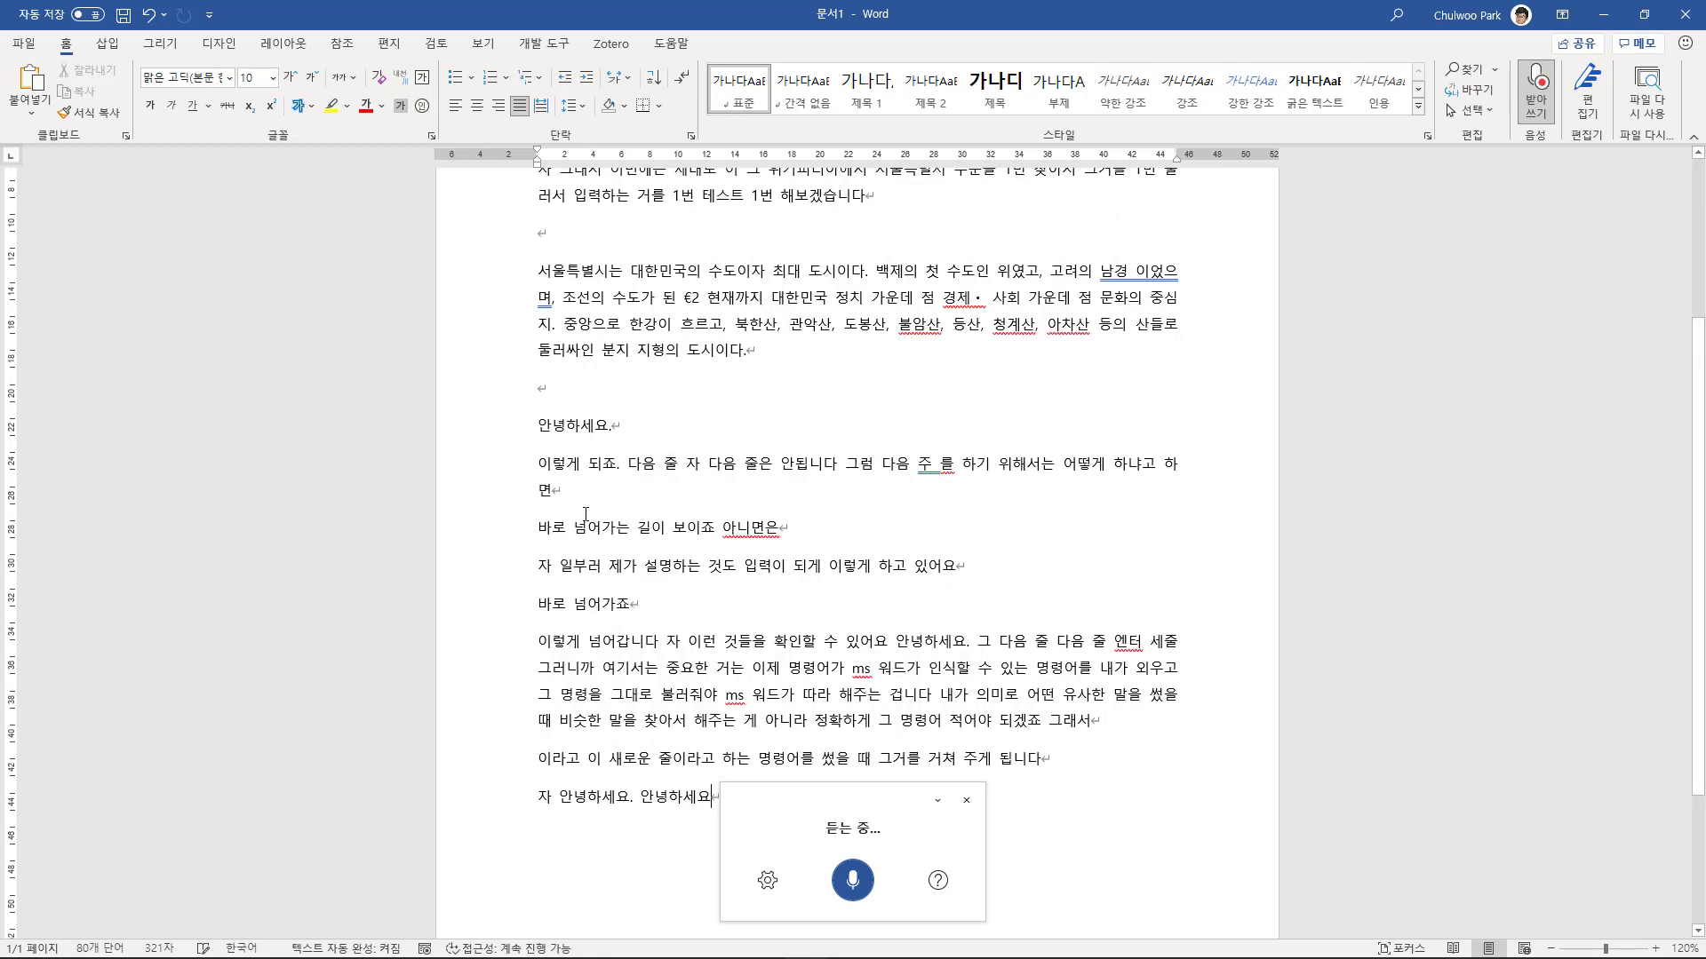
pyautogui.scroll(-3, 584, 513)
pyautogui.scroll(-1, 584, 512)
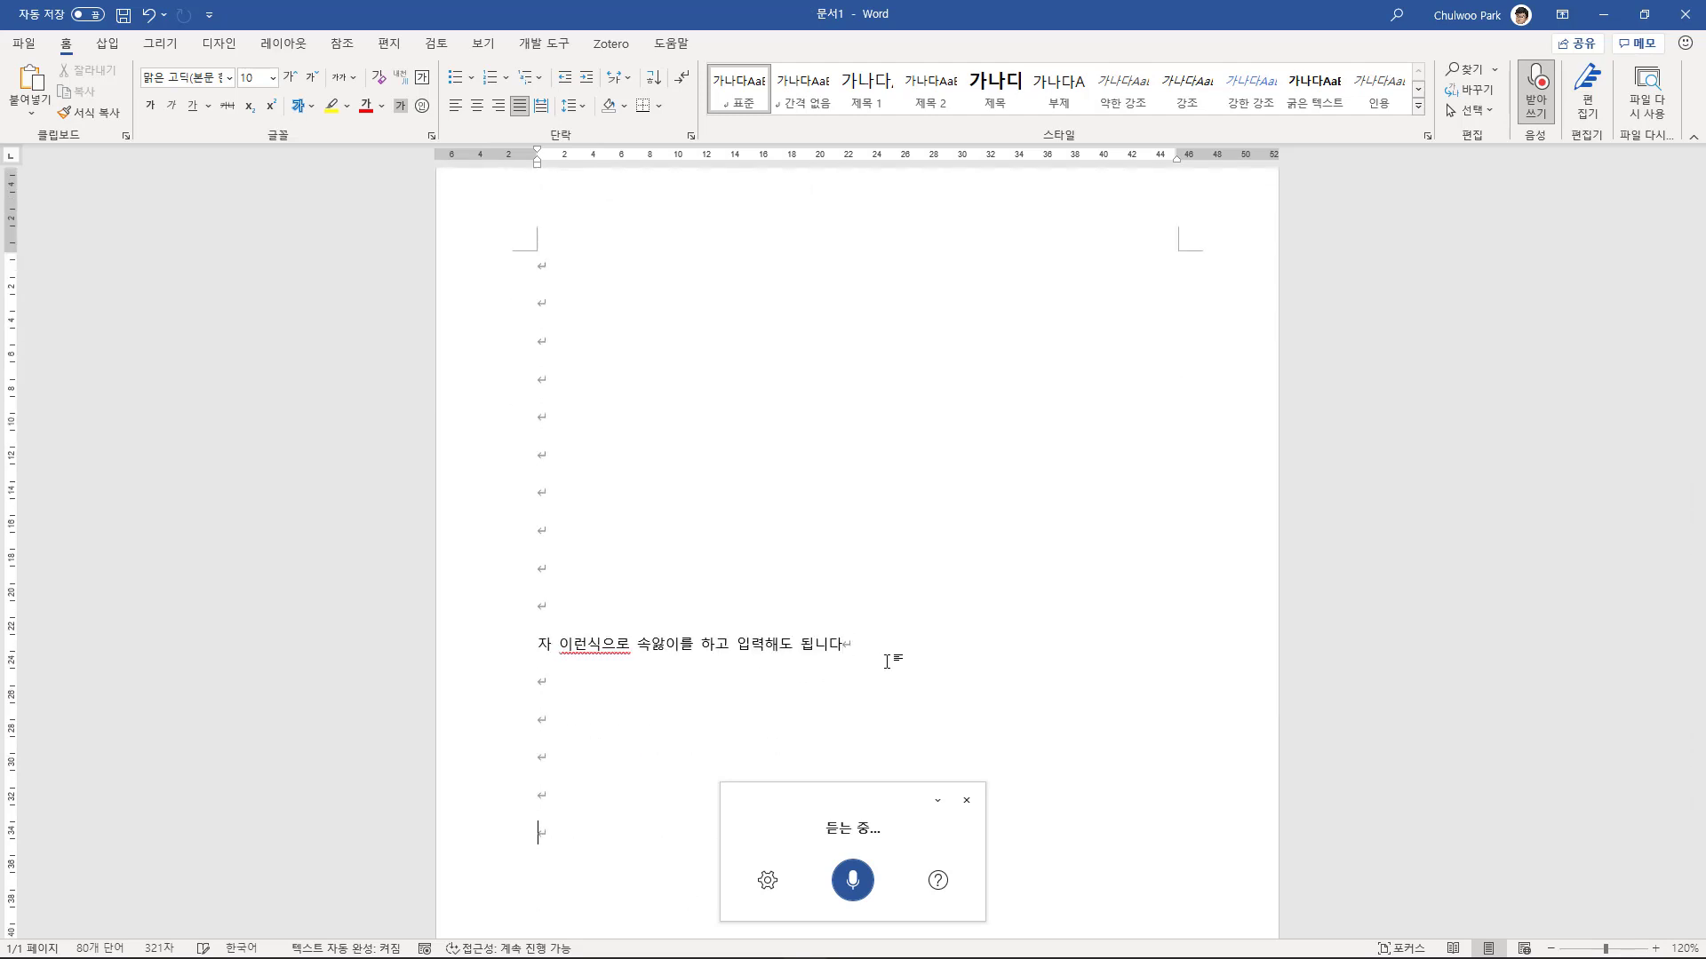
pyautogui.scroll(-3, 887, 664)
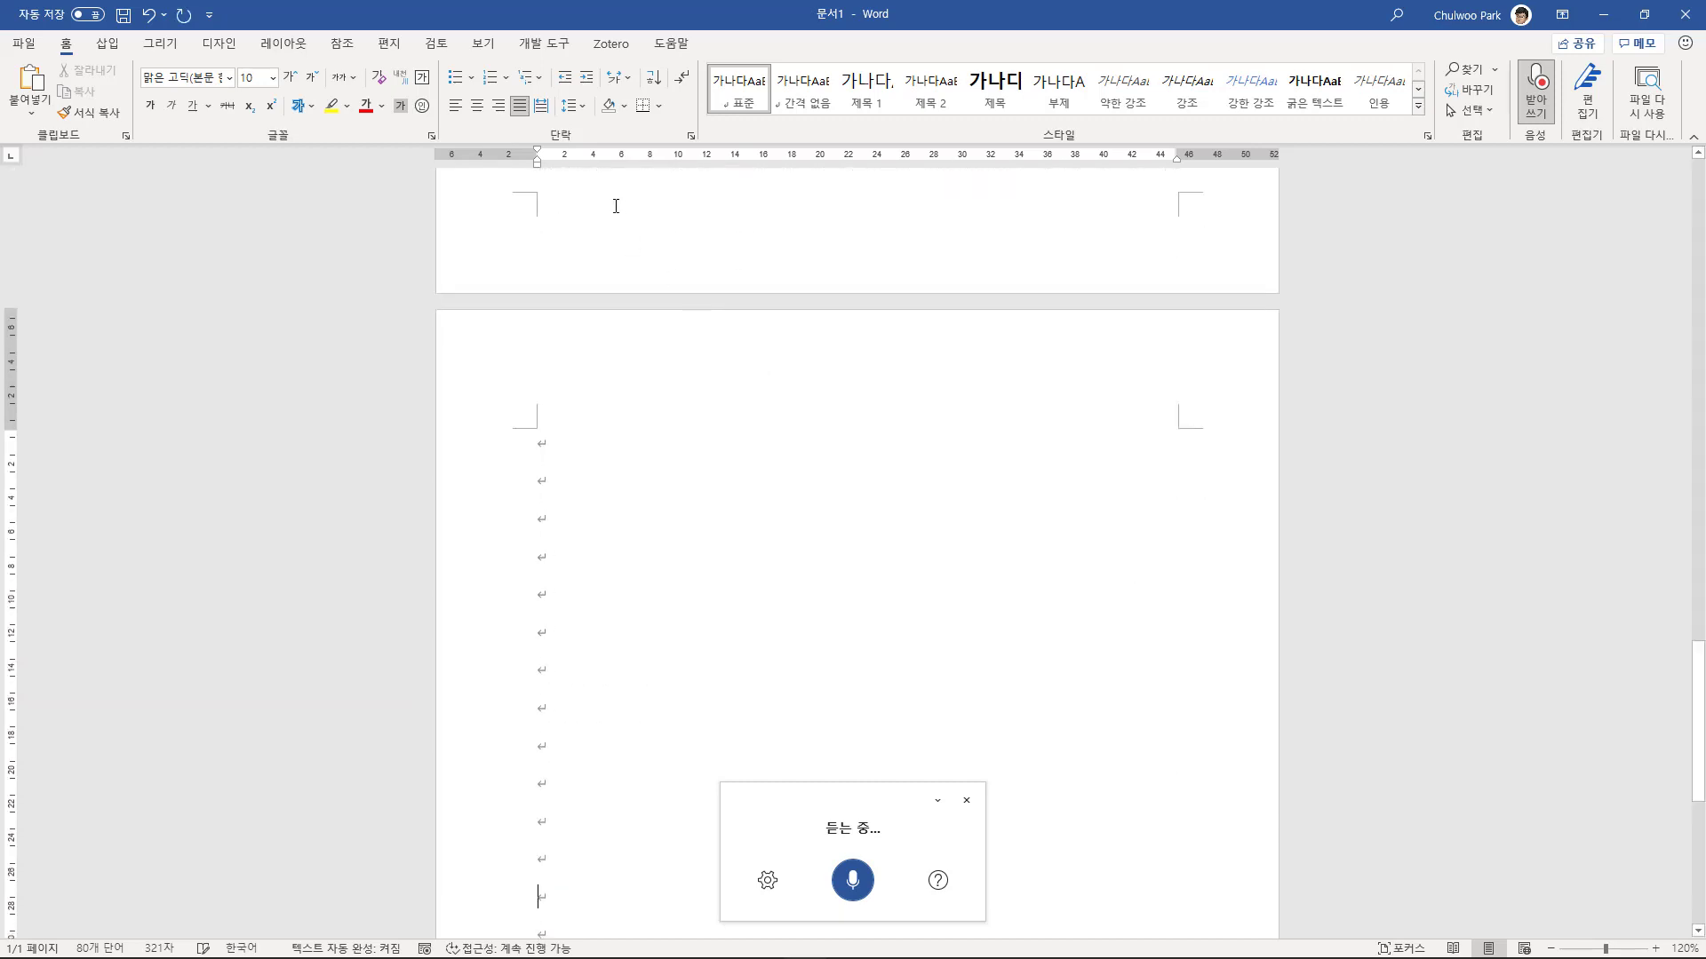
pyautogui.click(559, 443)
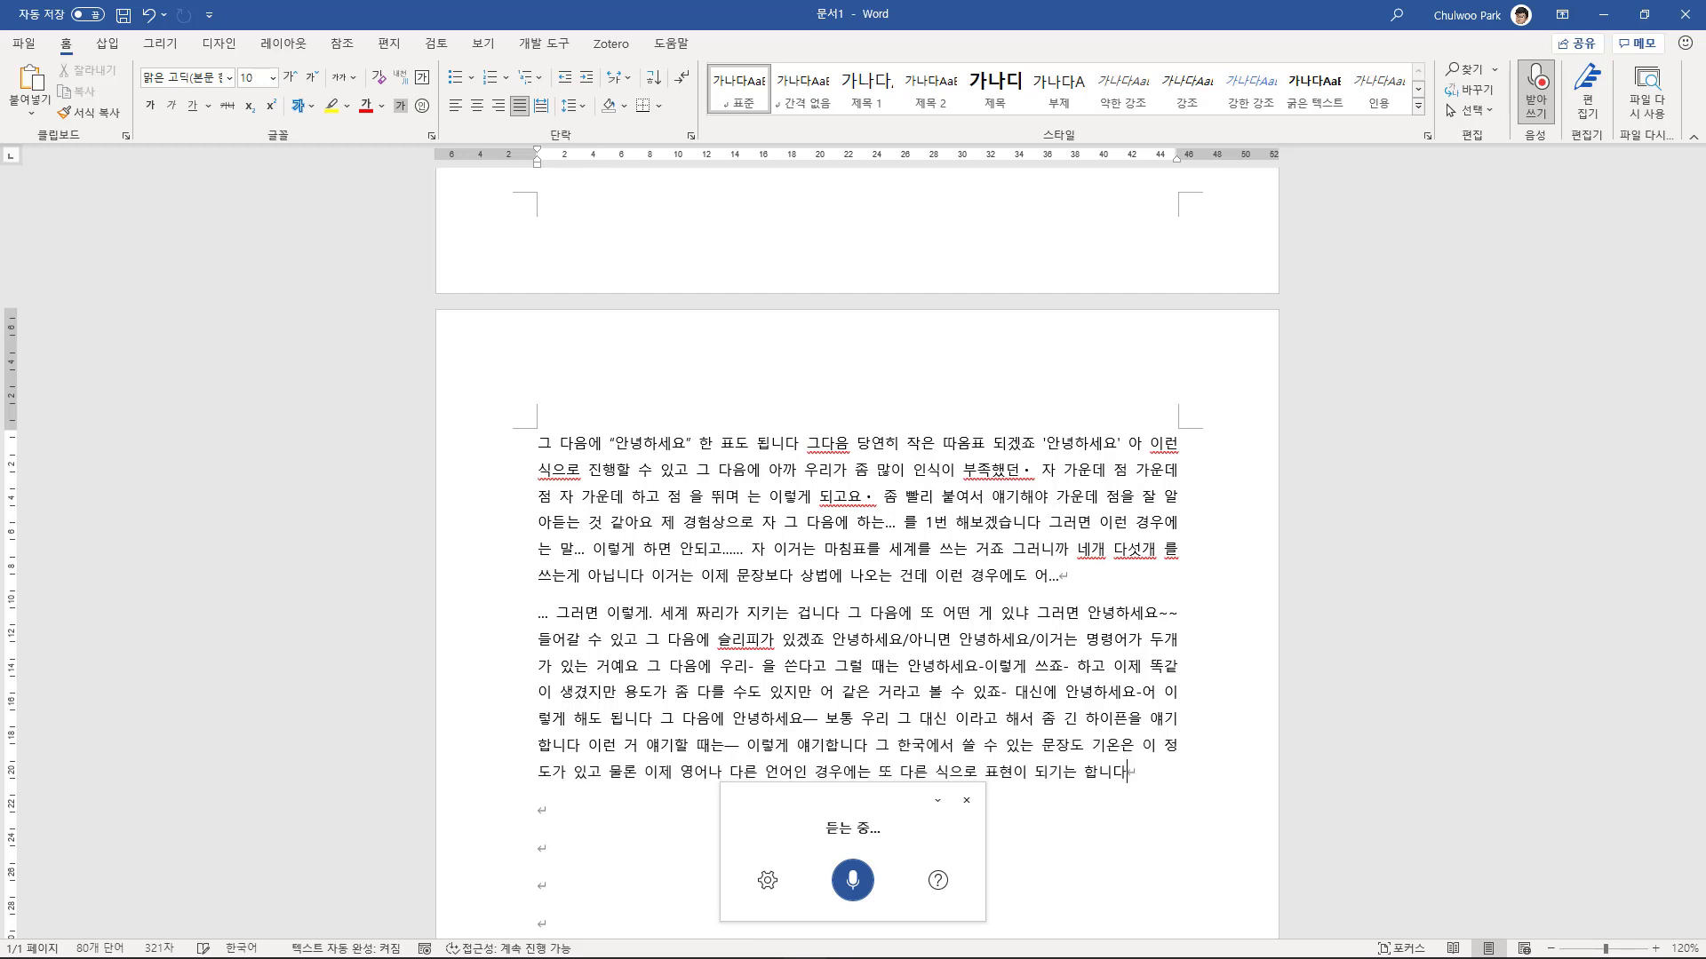
# - Leave a blank line below the punctuation examples and dictate two paragraphs, on the convenience of voice input and on internet-based speech analysis
pyautogui.press('Return')
pyautogui.press('Return')
pyautogui.press('Return')
pyautogui.scroll(-1, 612, 615)
pyautogui.scroll(-5, 611, 613)
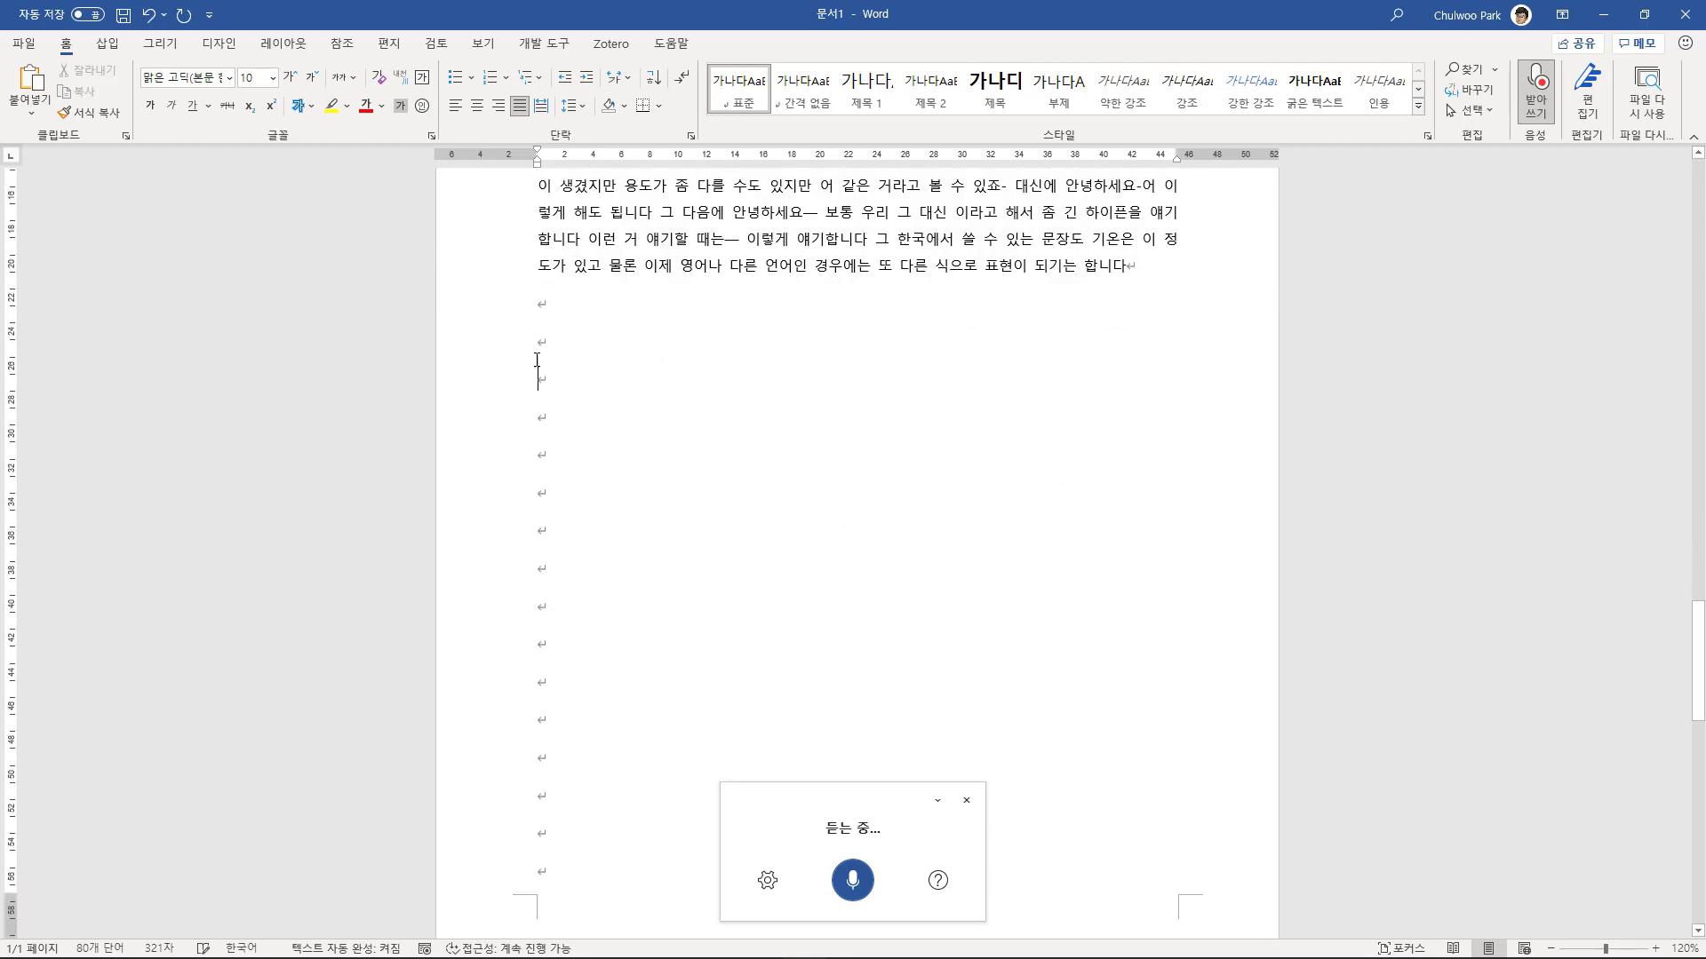
pyautogui.click(650, 368)
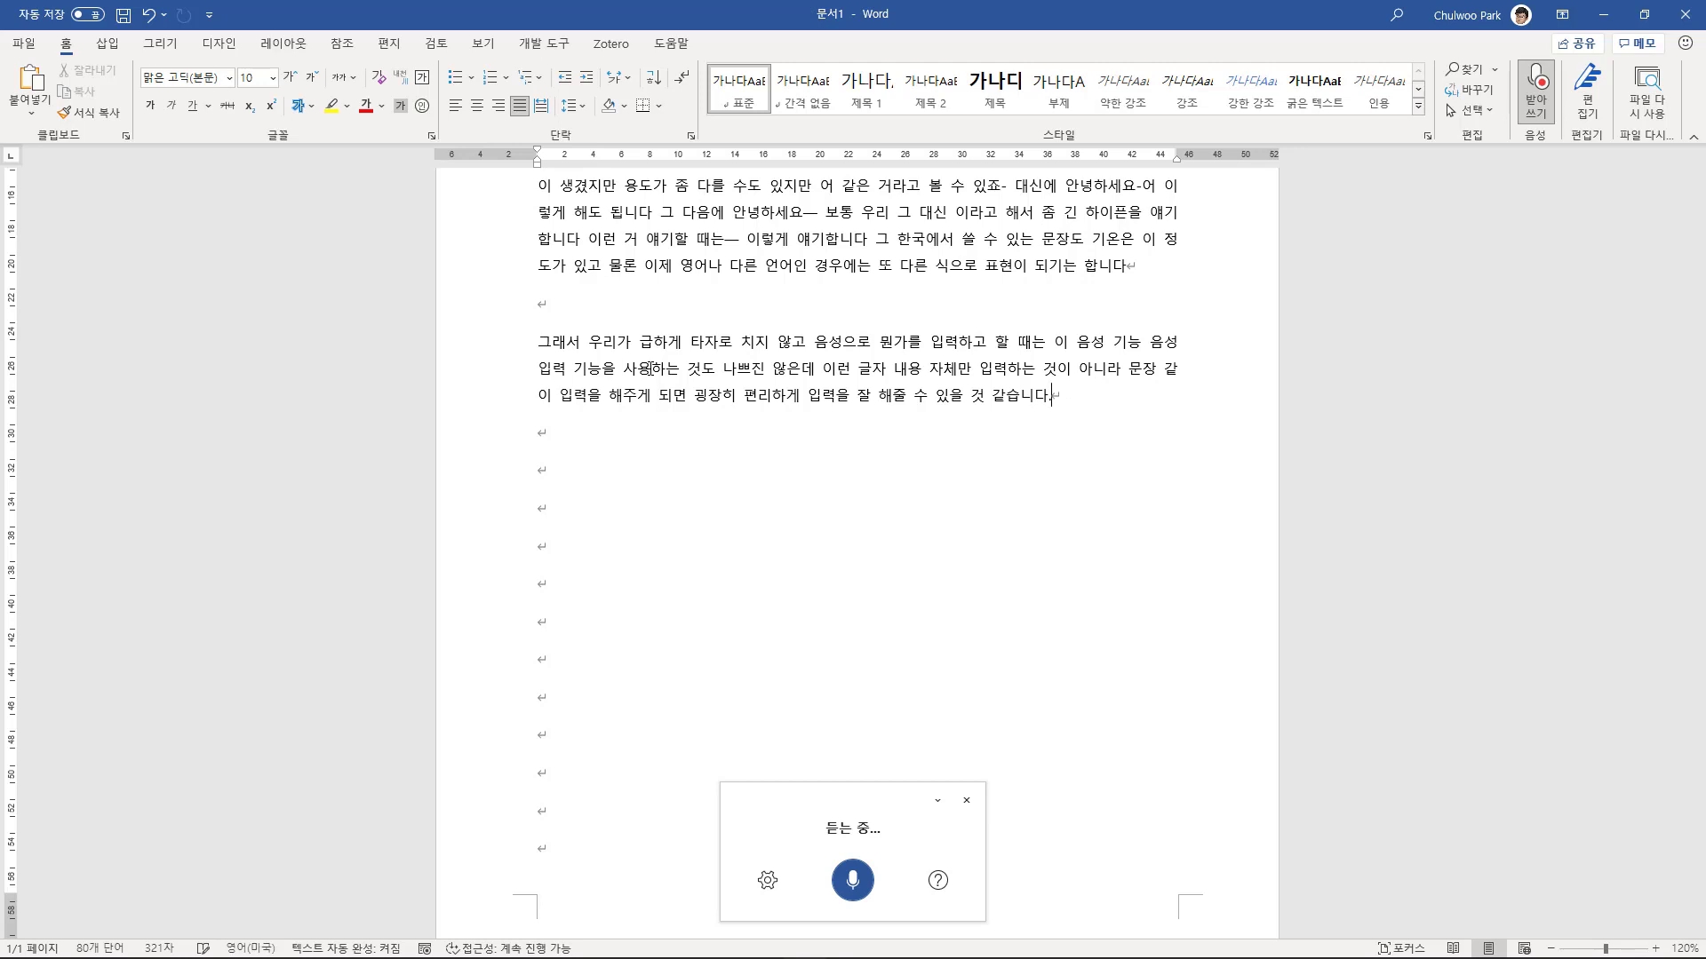
pyautogui.press('Down')
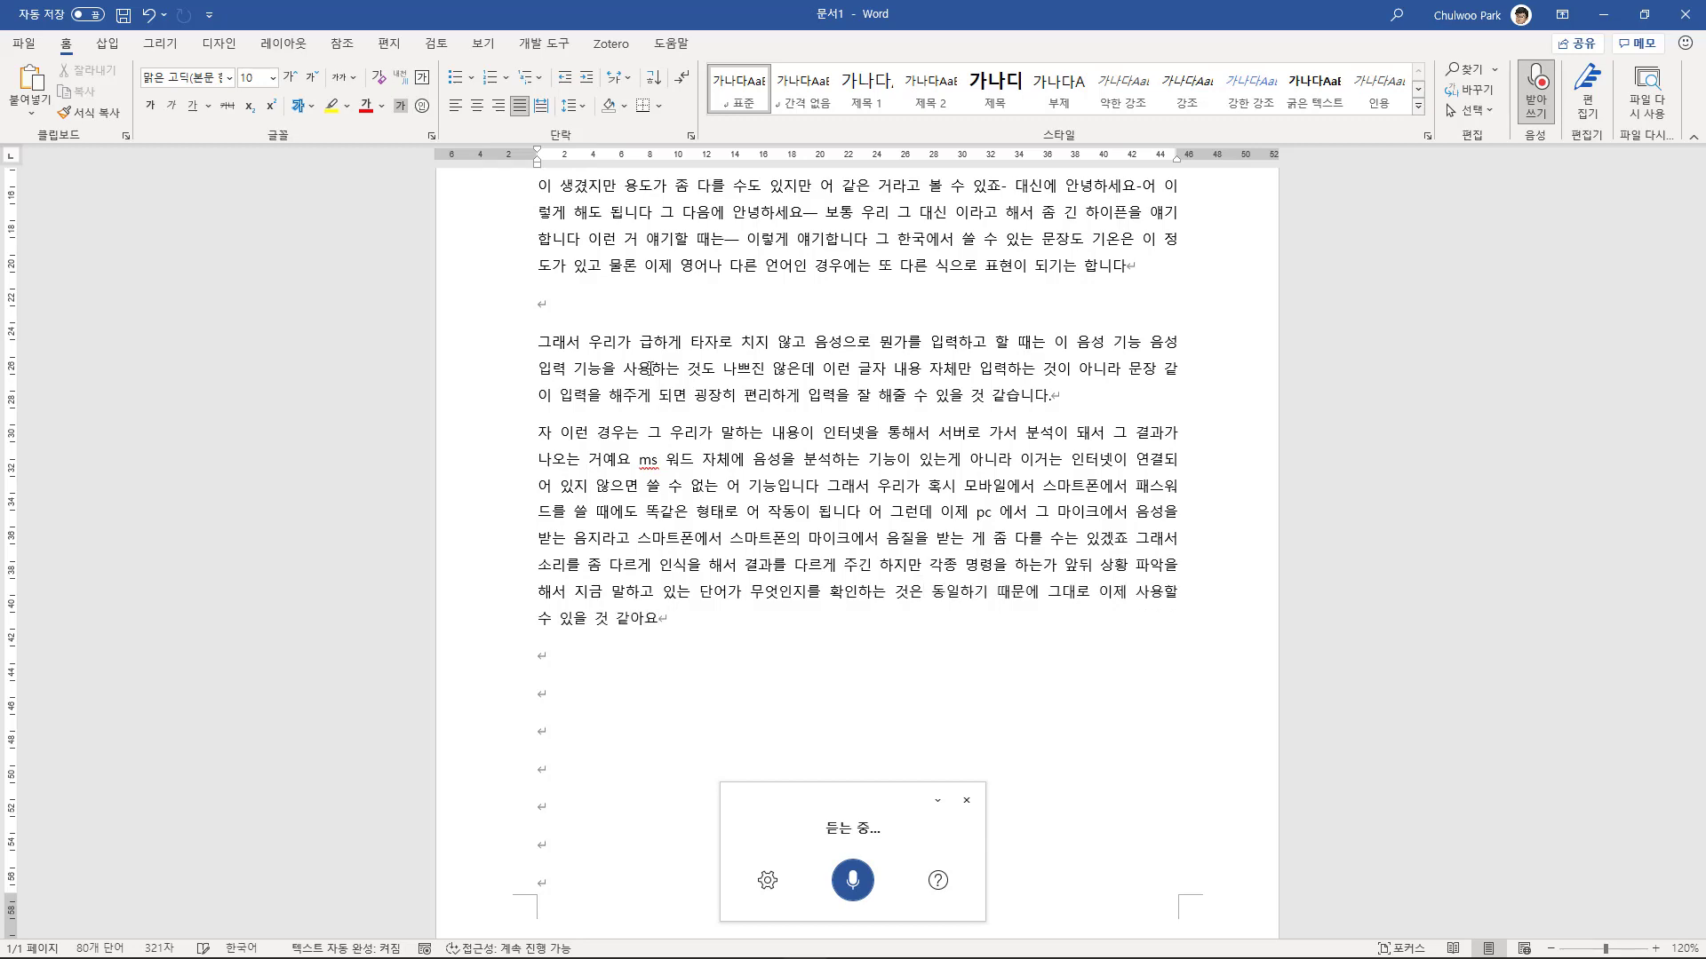
# - Dictate an iPhone dictation remark and the 서울특별시 description on the empty lines below the speech-analysis paragraph
pyautogui.scroll(-3, 604, 389)
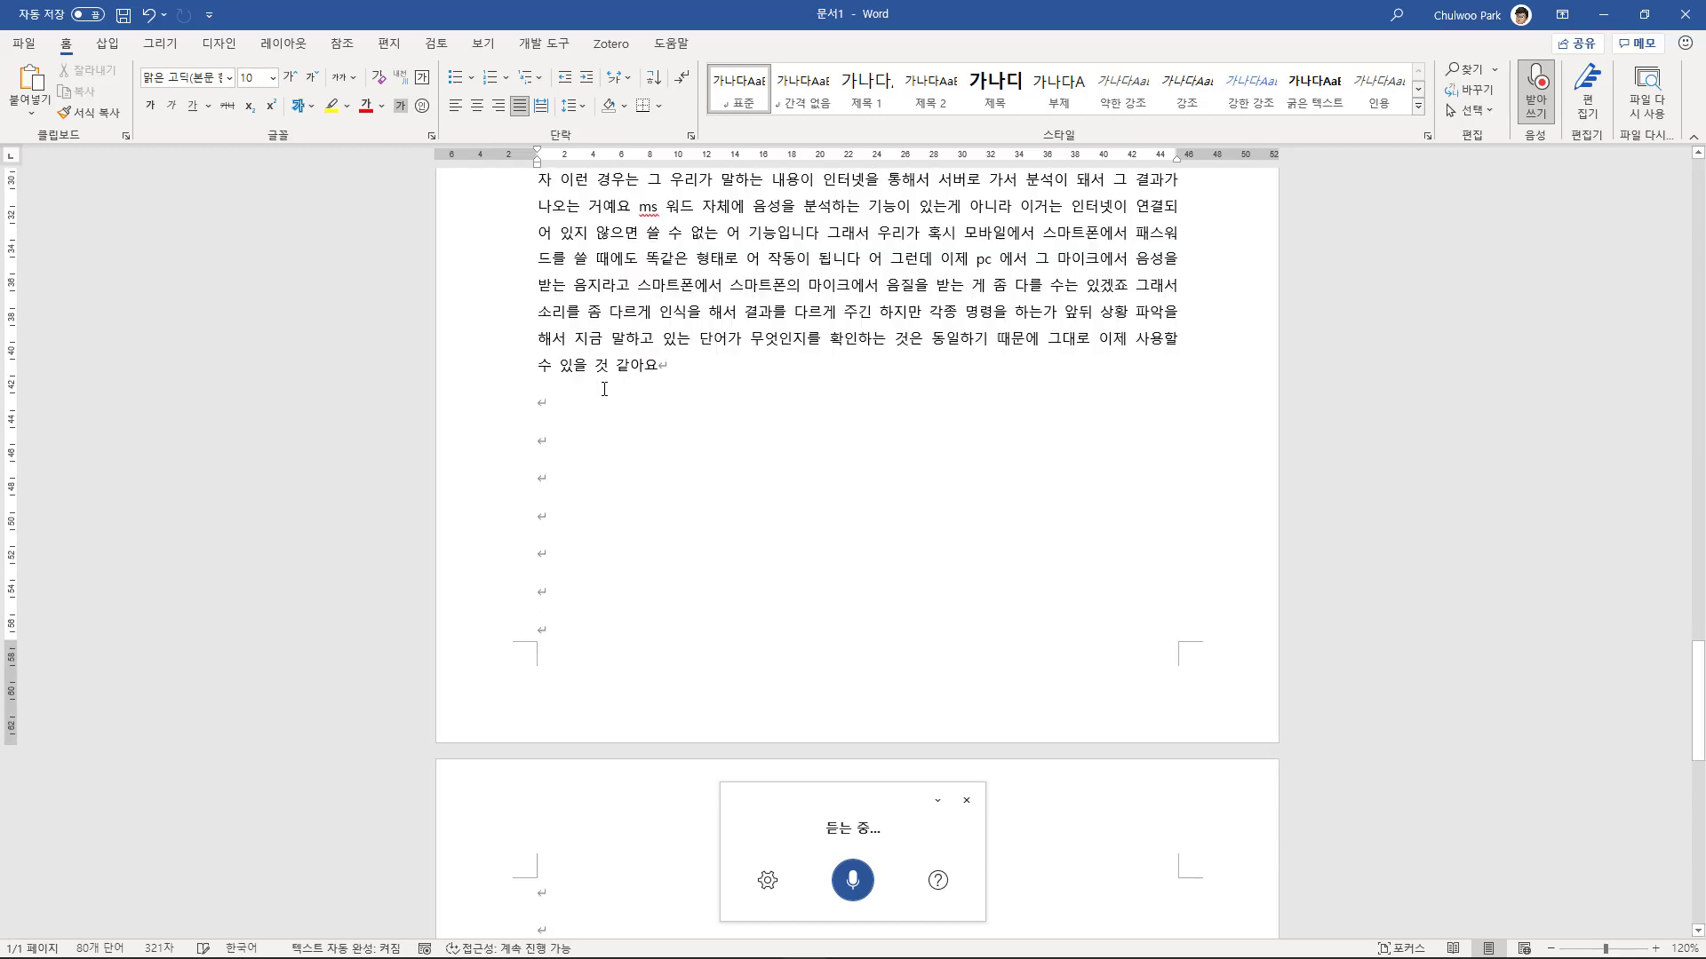
pyautogui.click(604, 390)
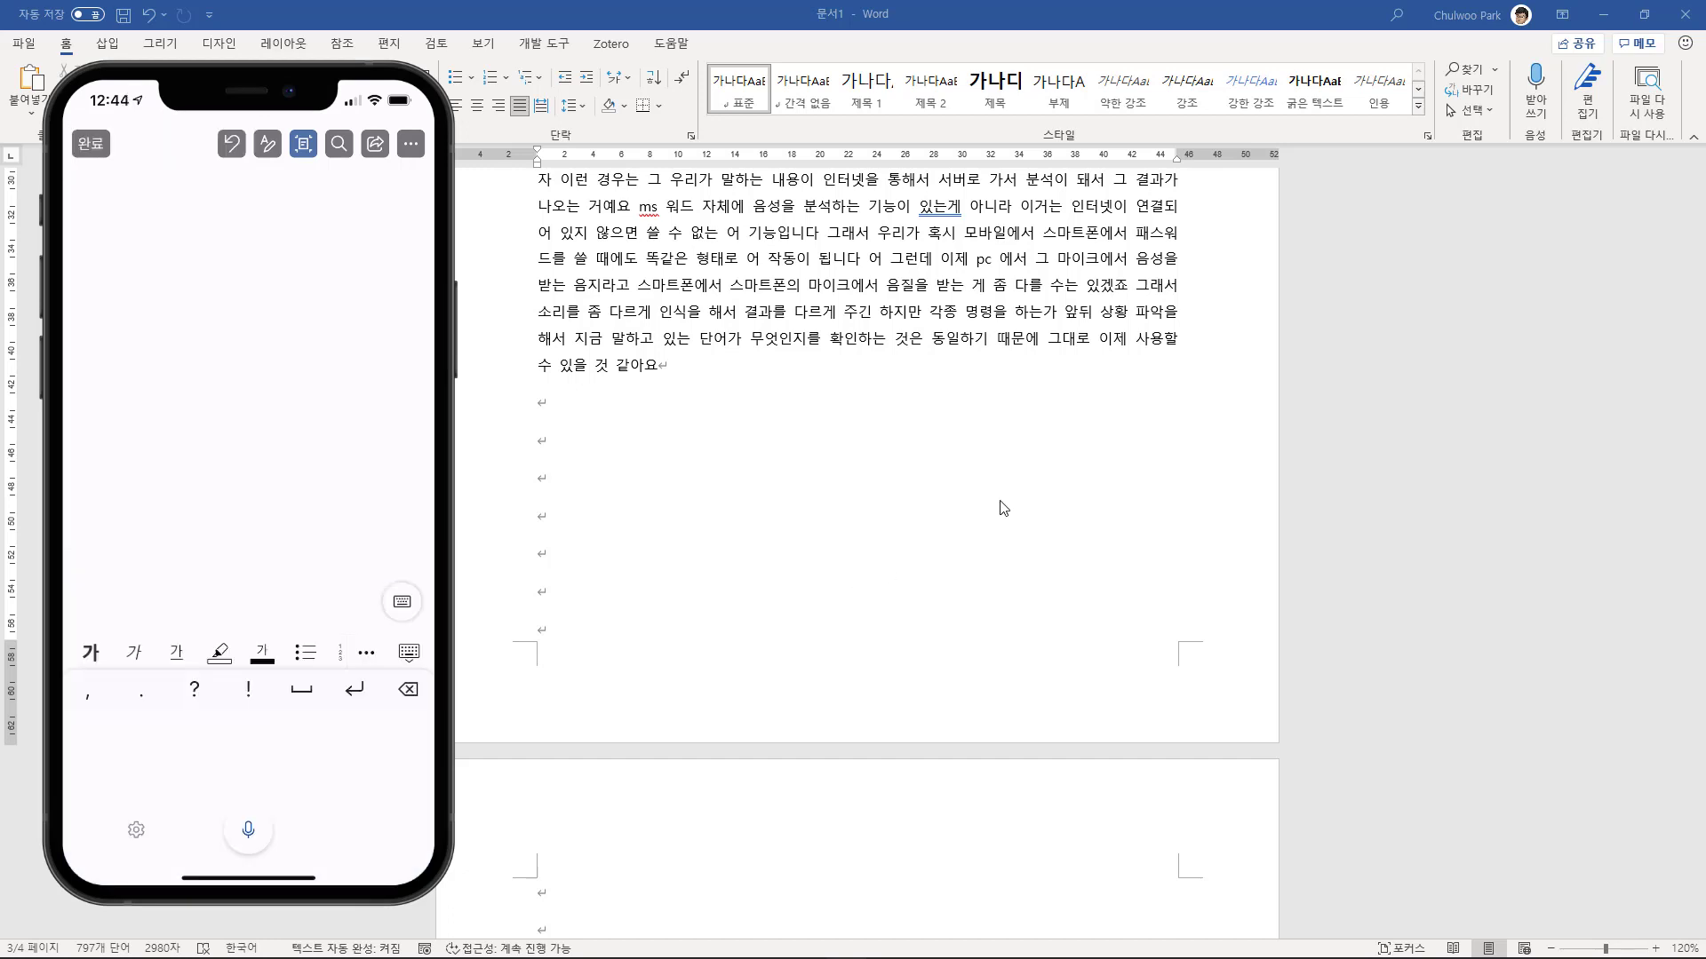
pyautogui.click(1535, 97)
pyautogui.click(853, 881)
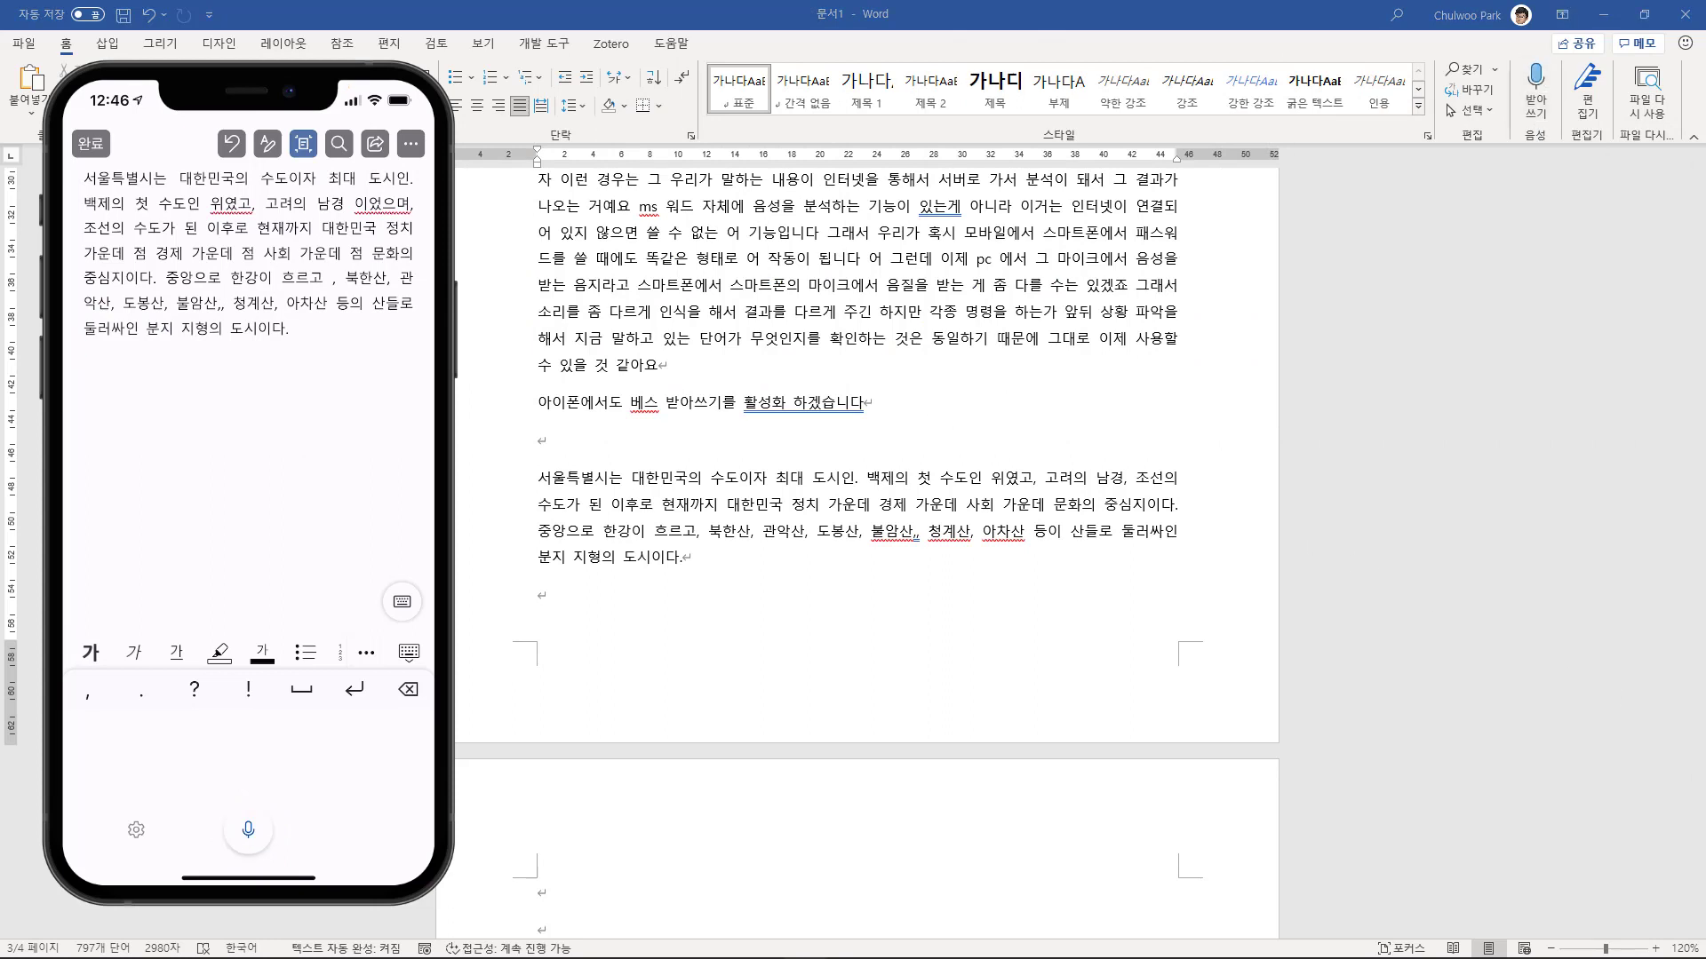
pyautogui.click(1226, 617)
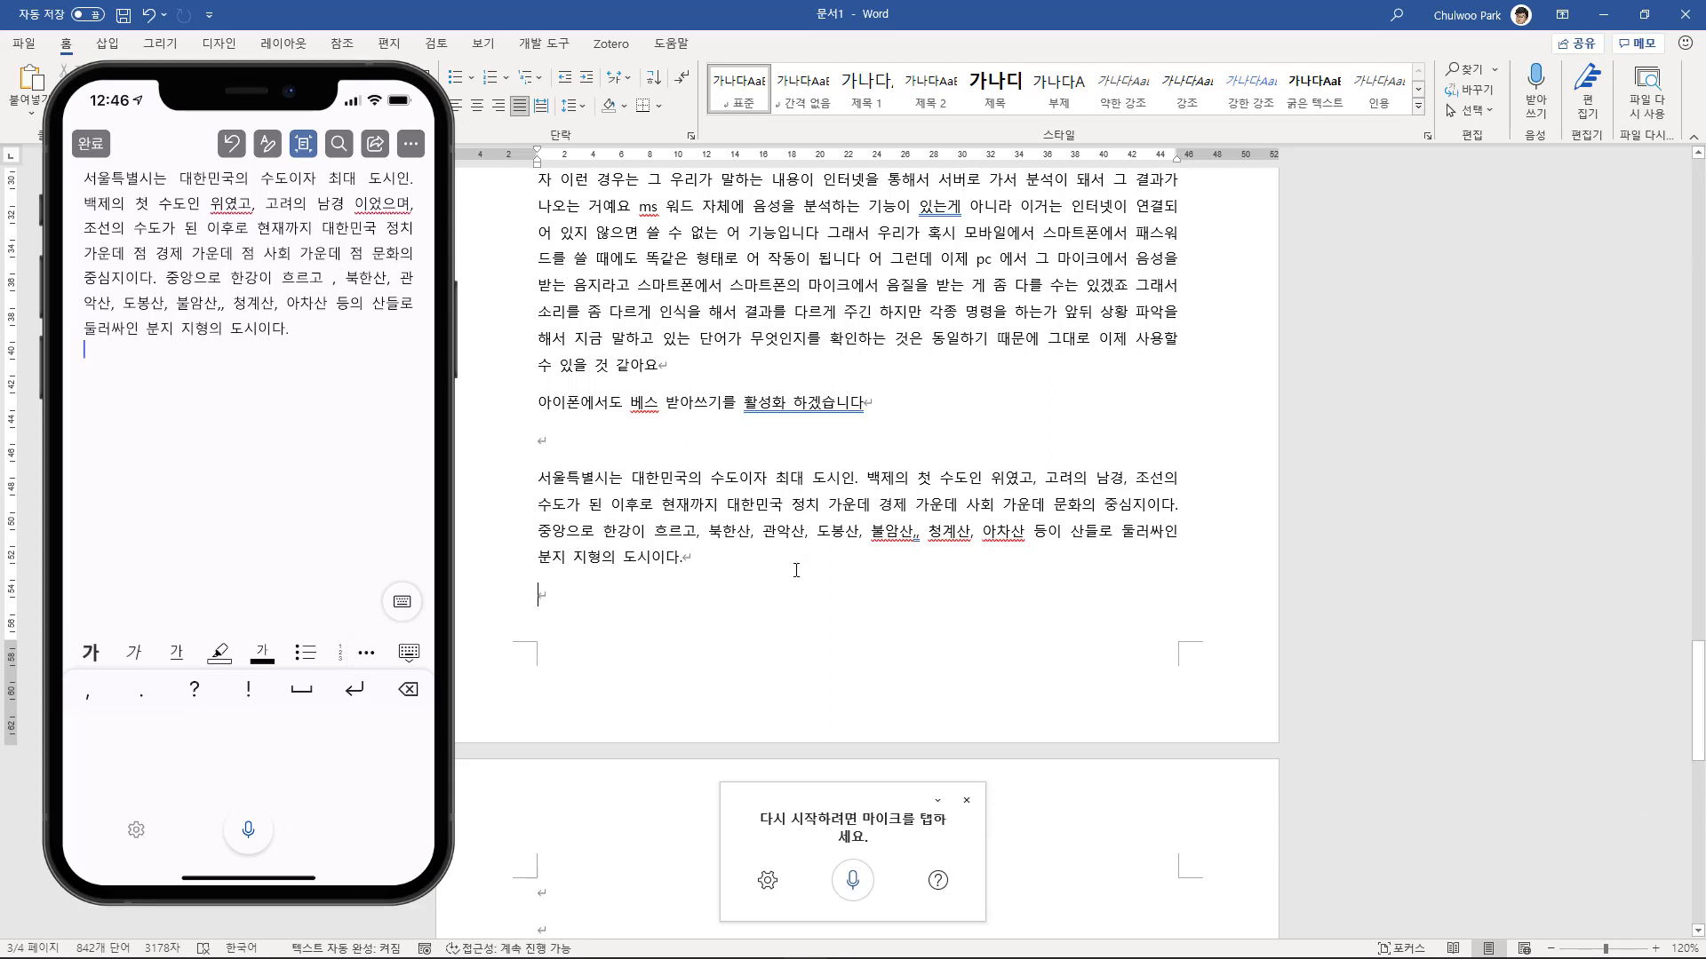
# - Dictate the 서울특별시 description again at the start of the blank last page and stop dictation
pyautogui.scroll(-5, 796, 570)
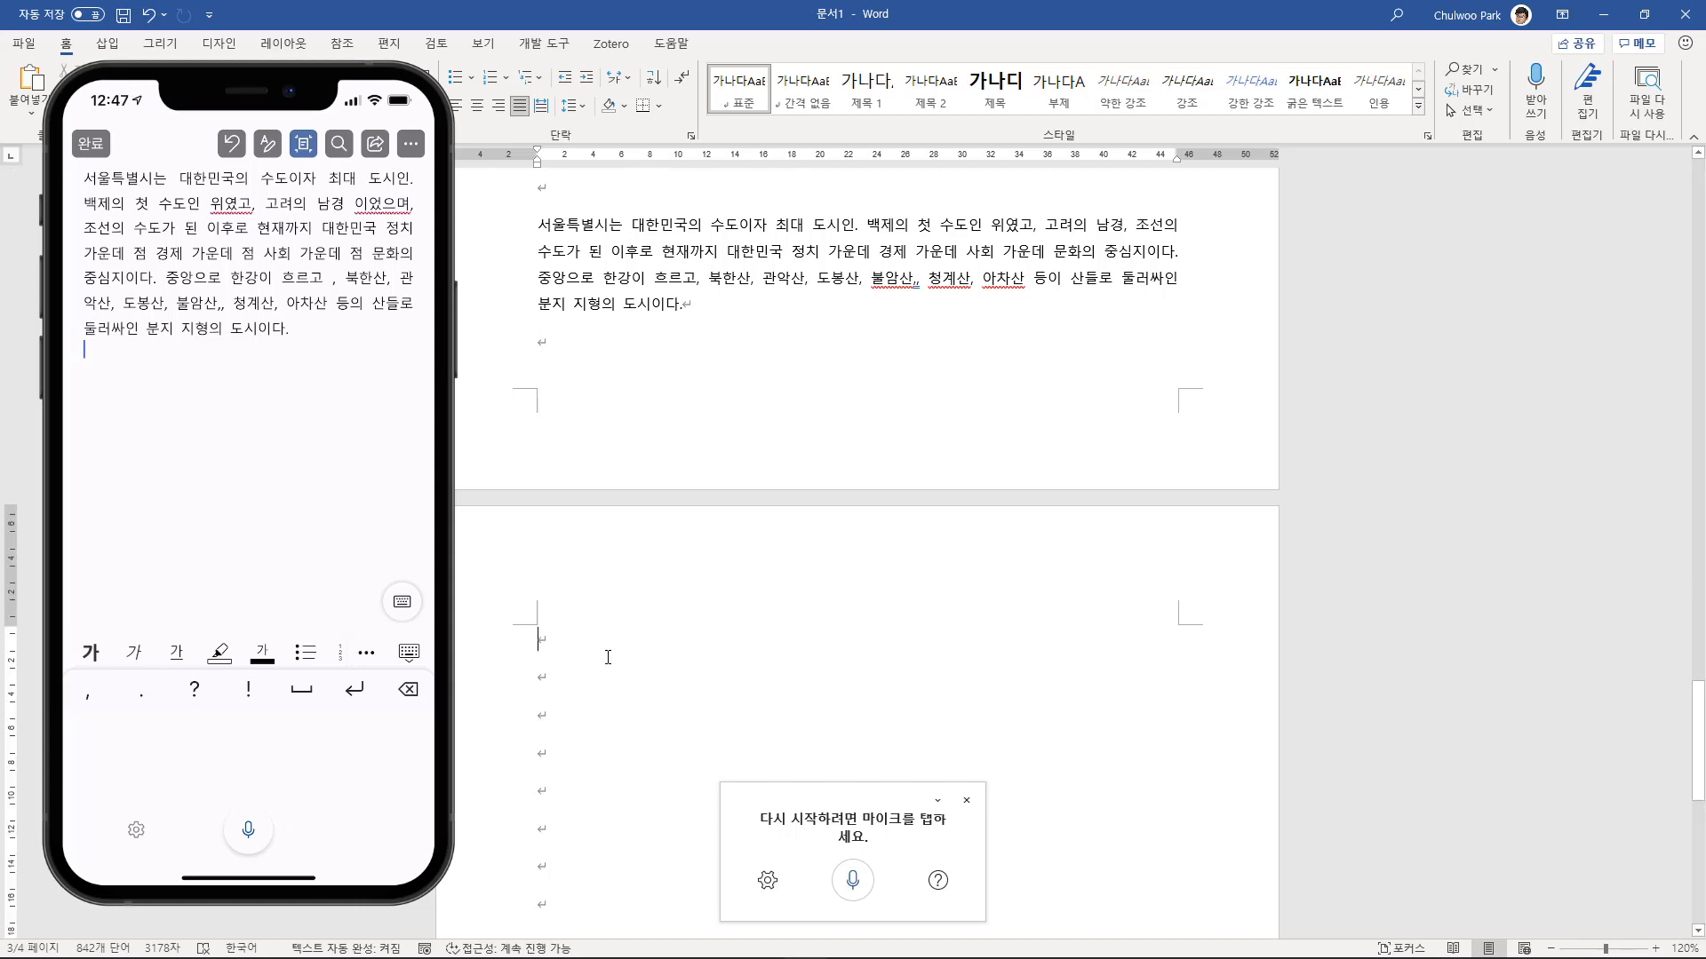
pyautogui.scroll(-5, 608, 656)
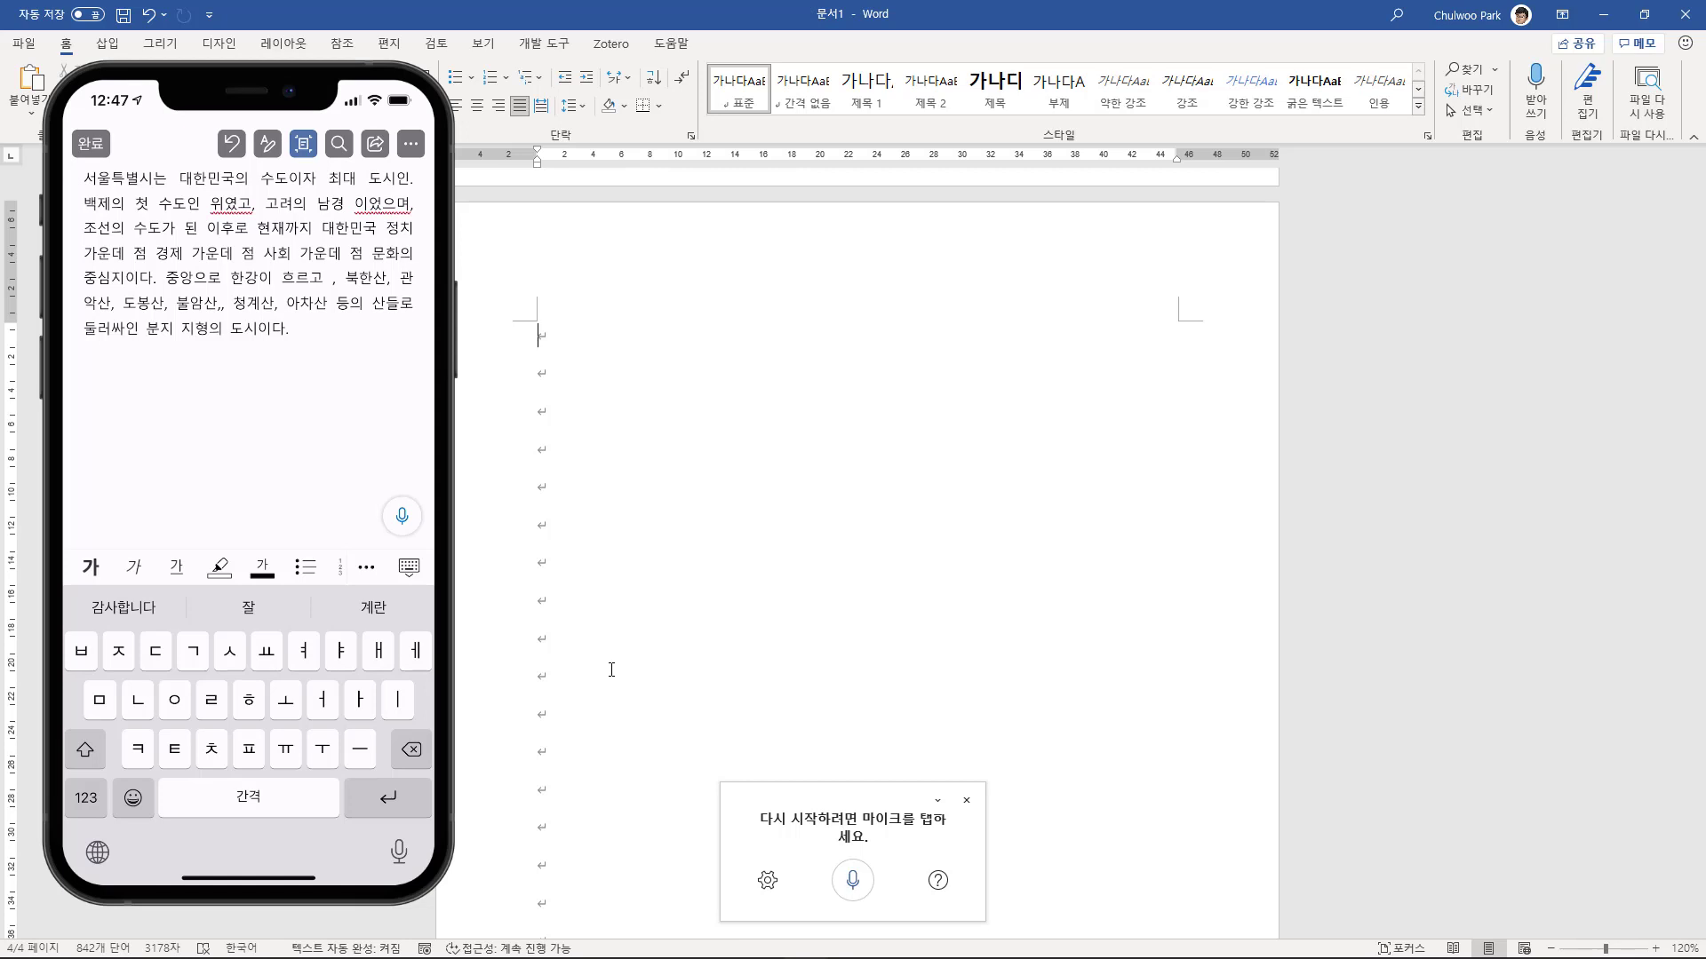
pyautogui.click(853, 878)
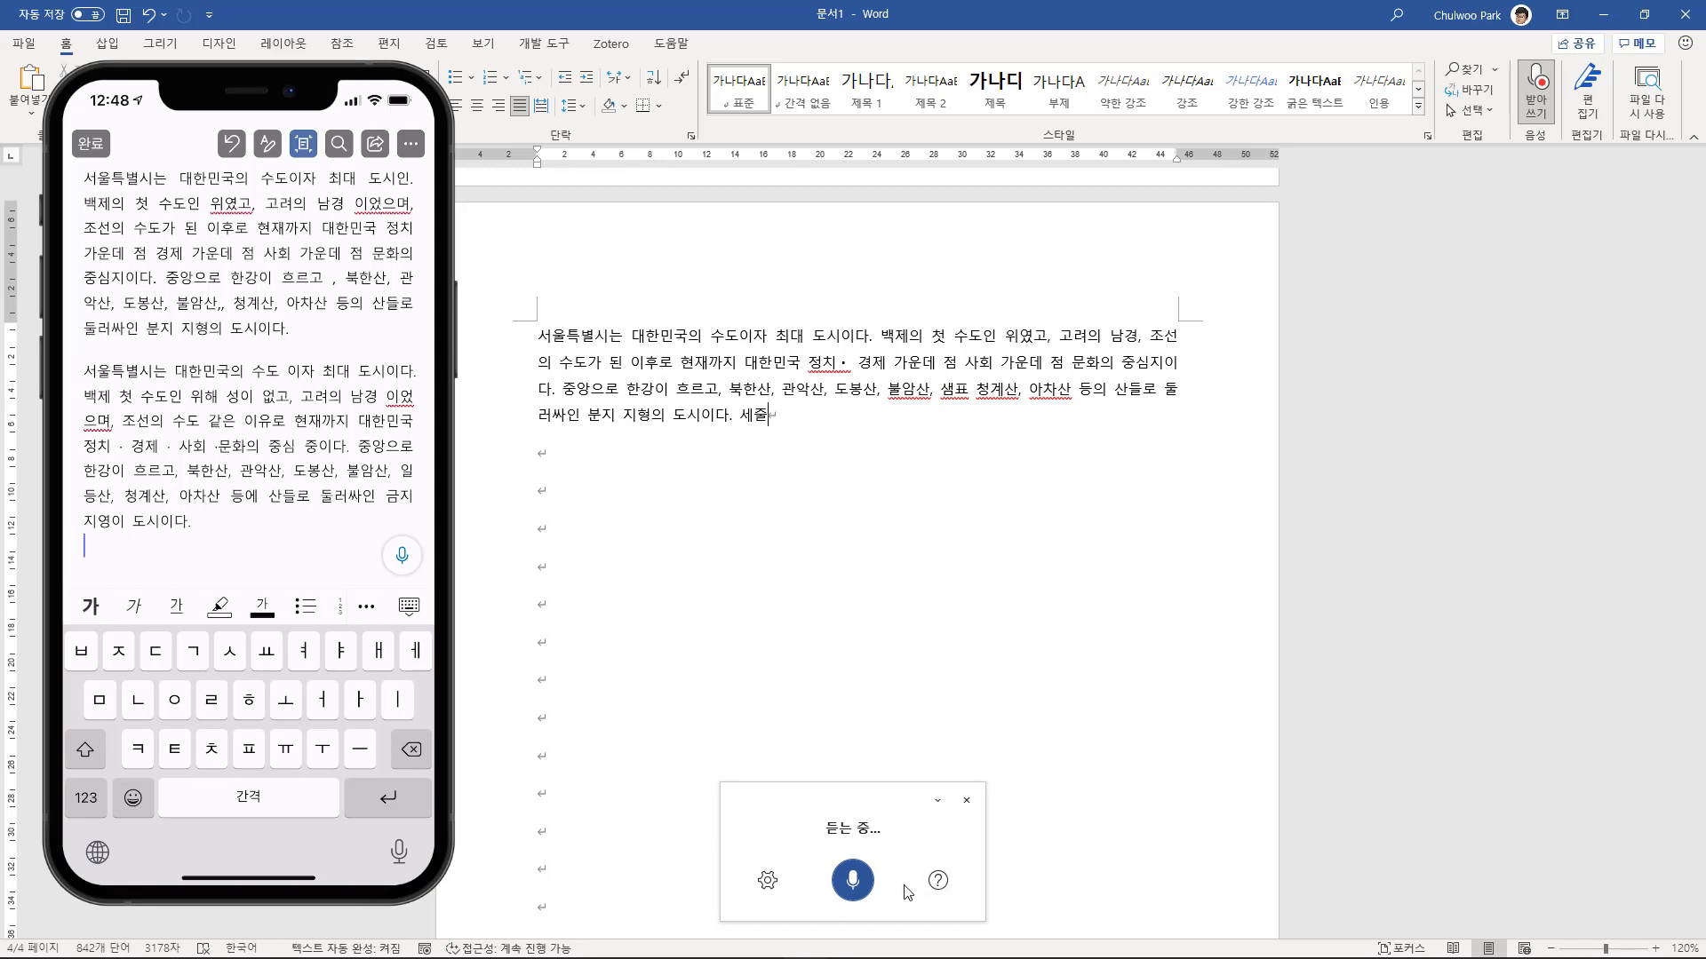
pyautogui.click(852, 879)
# - Restart dictation on the empty line directly below the last page's Seoul paragraph
pyautogui.click(602, 464)
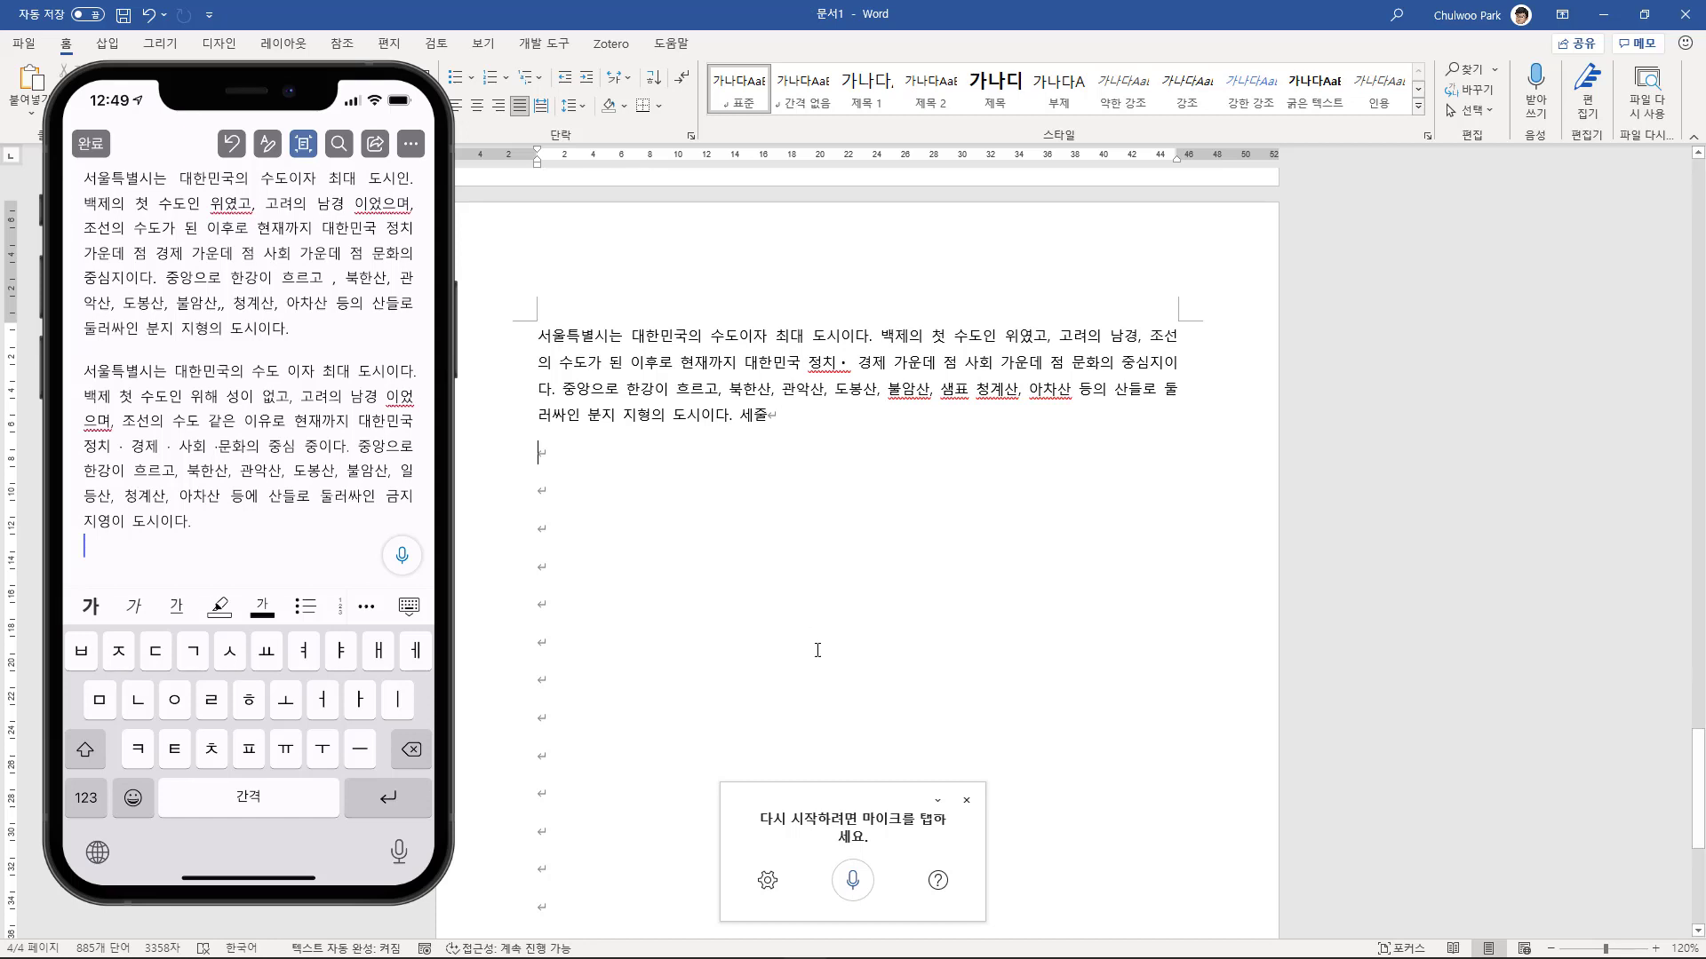
pyautogui.click(851, 880)
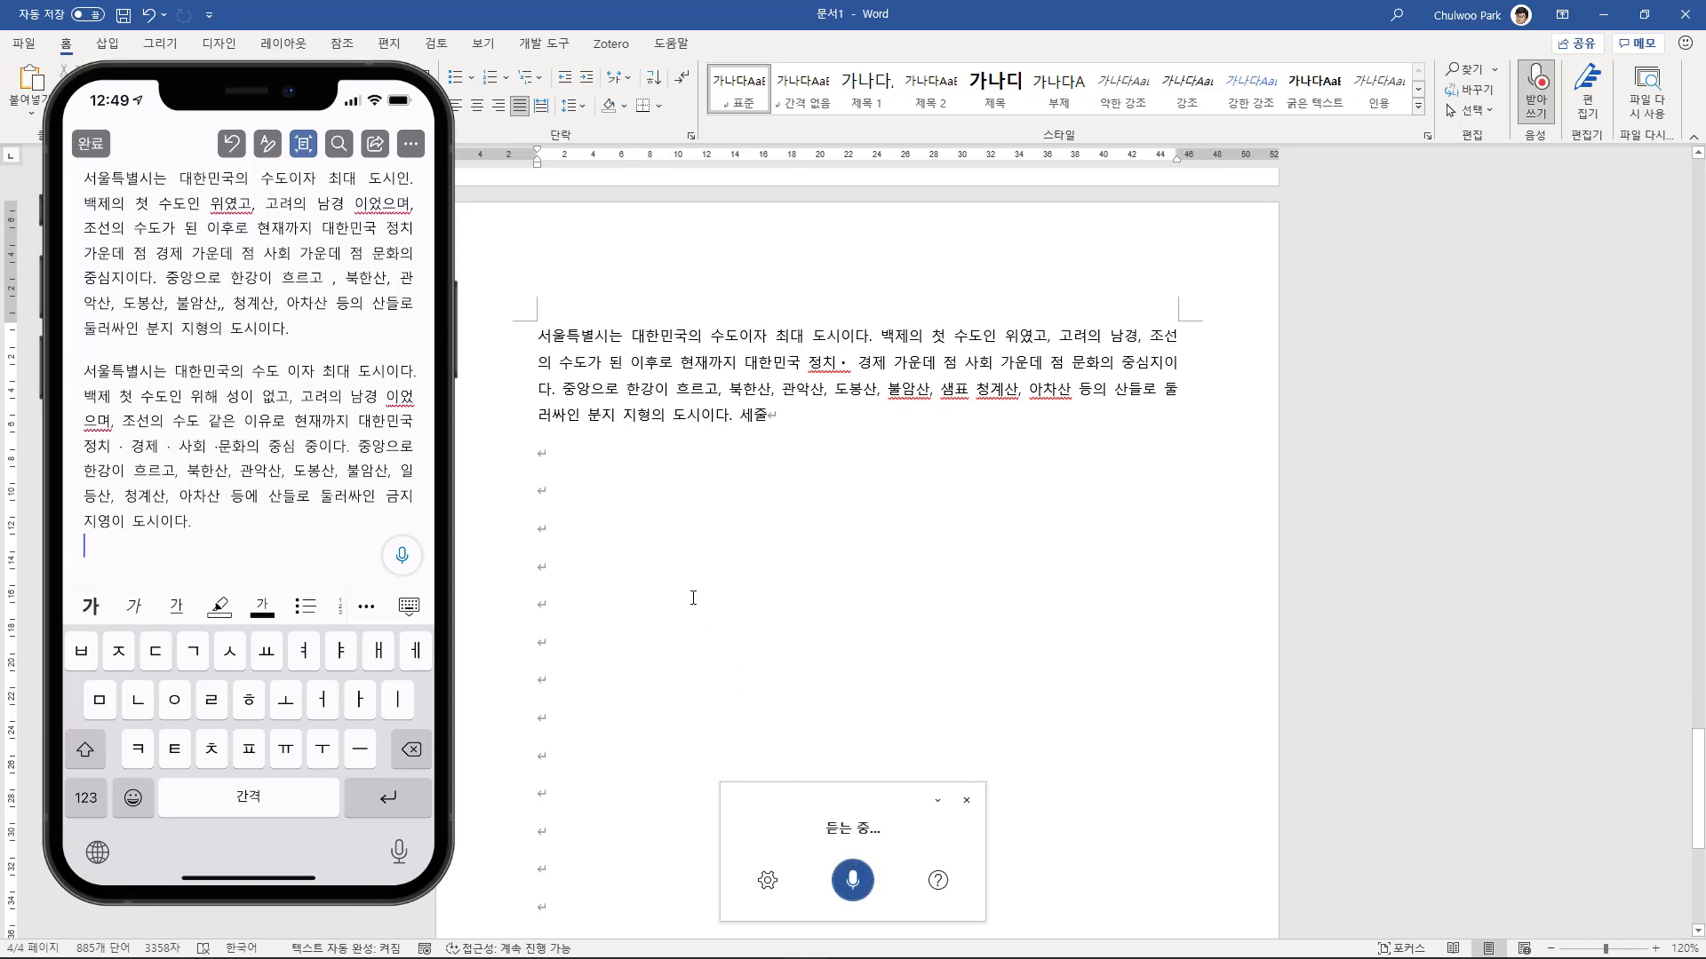